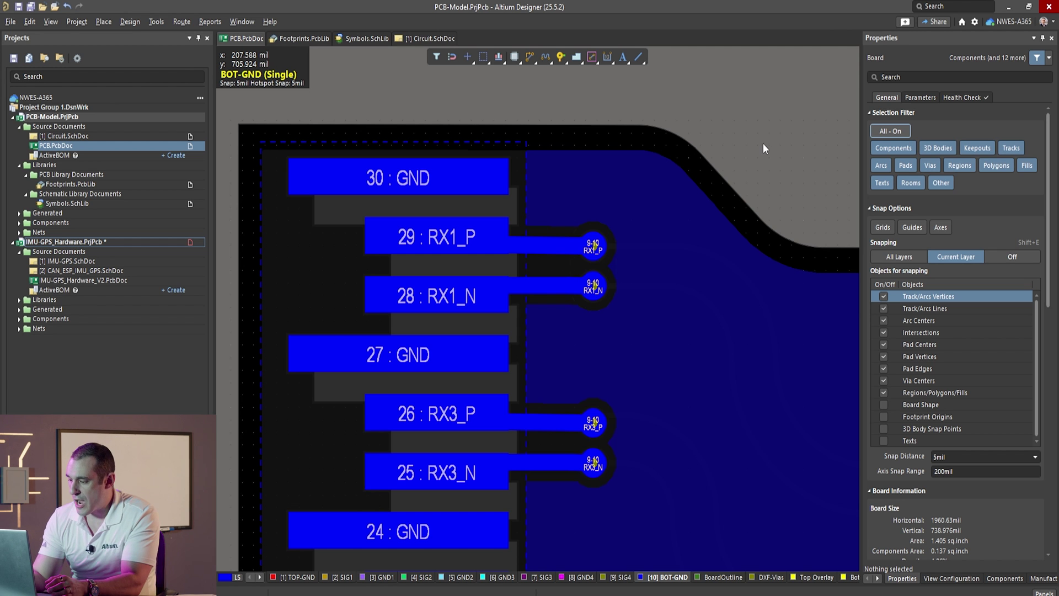
Toggle the single-layer view between TOP-GND and BOT-GND, then zoom in on the vias
key("KP_Multiply")
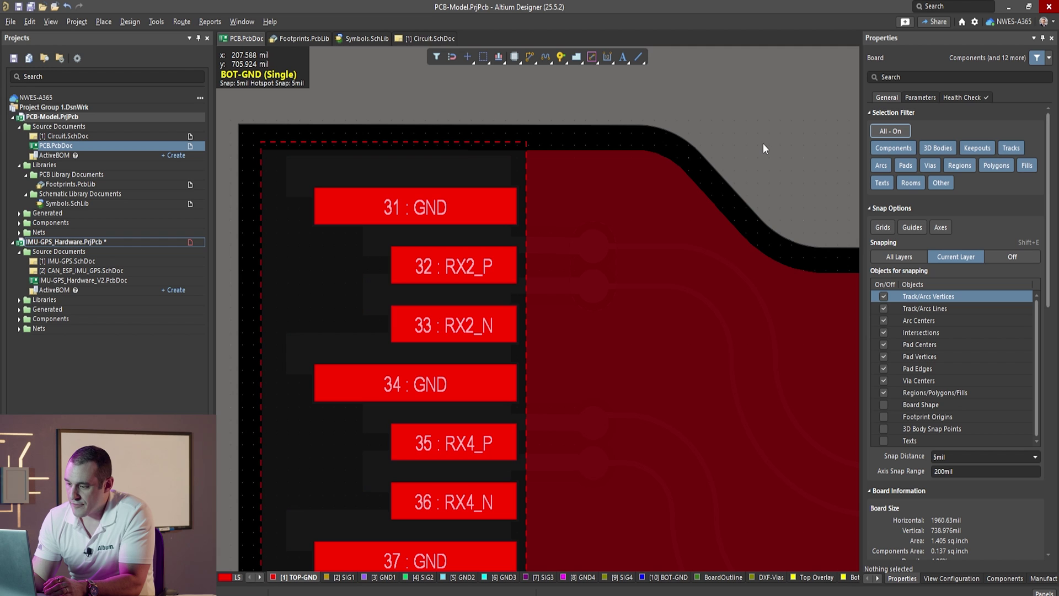
key("KP_Multiply")
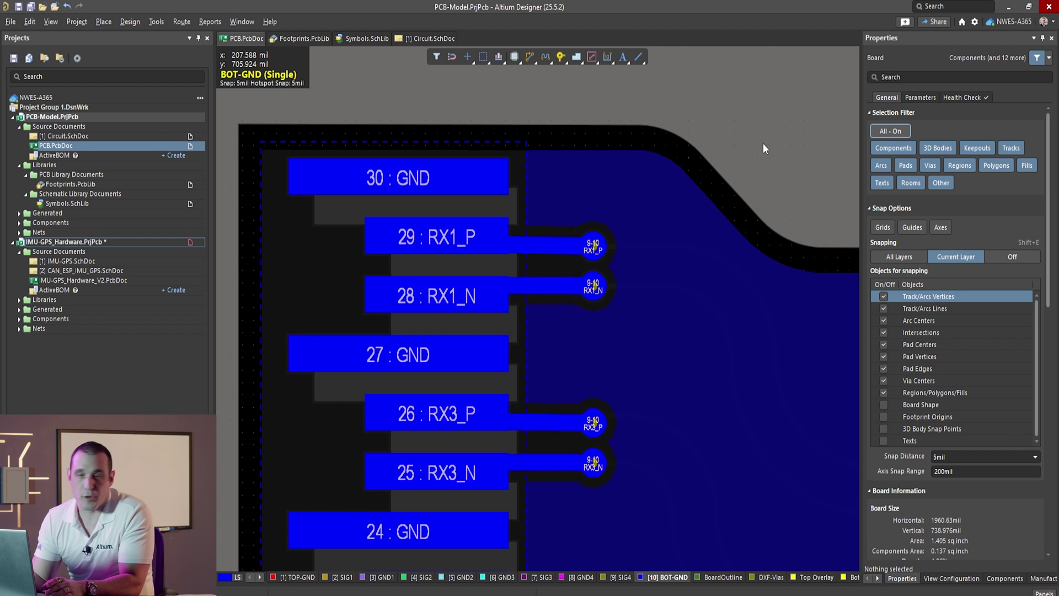
key("KP_Multiply")
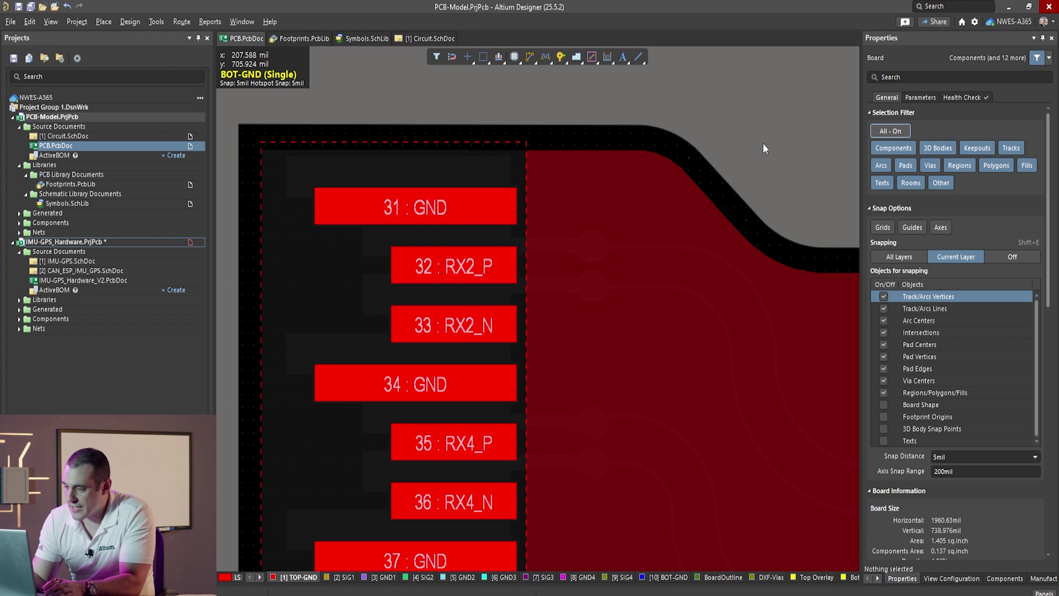
key("KP_Multiply")
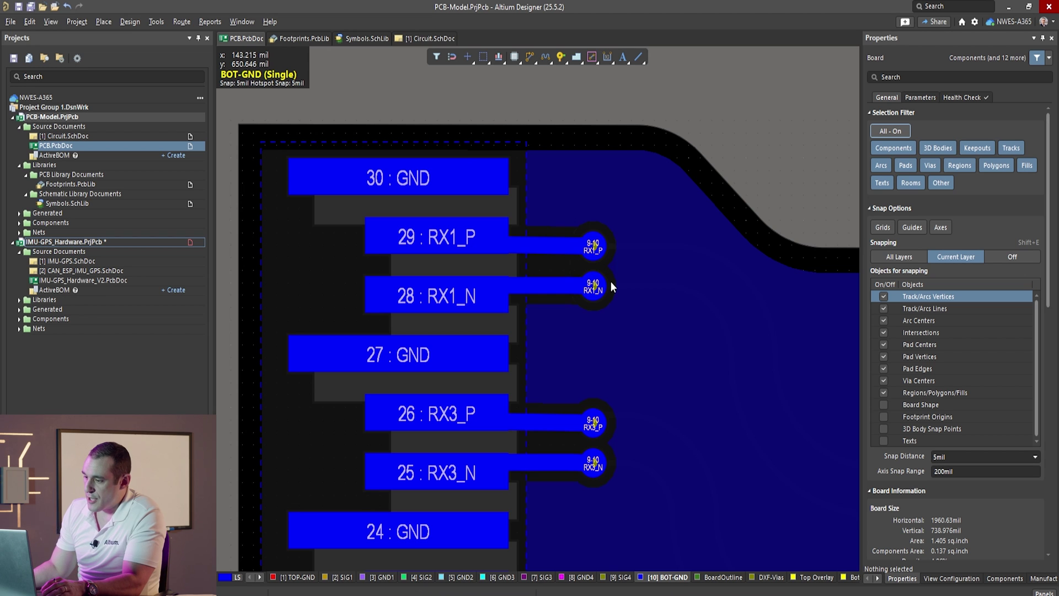
scroll(607, 273, "up", 5, "ctrl")
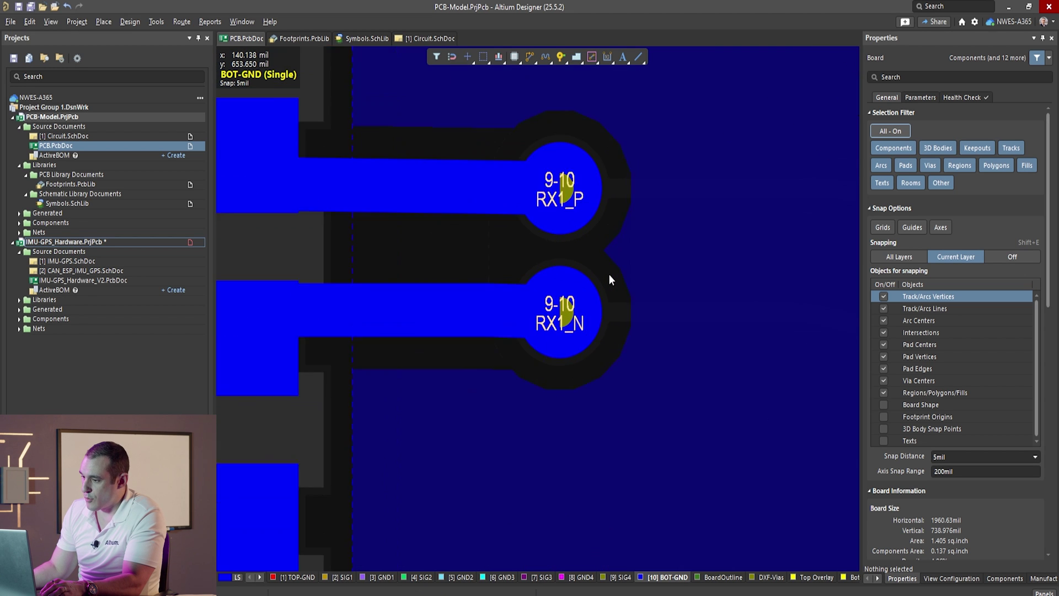
Check the RX1 tracks on SIG4, then make TOP-GND current and pan to the RX2_P/RX2_N pads
left_click(627, 577)
left_click(646, 577)
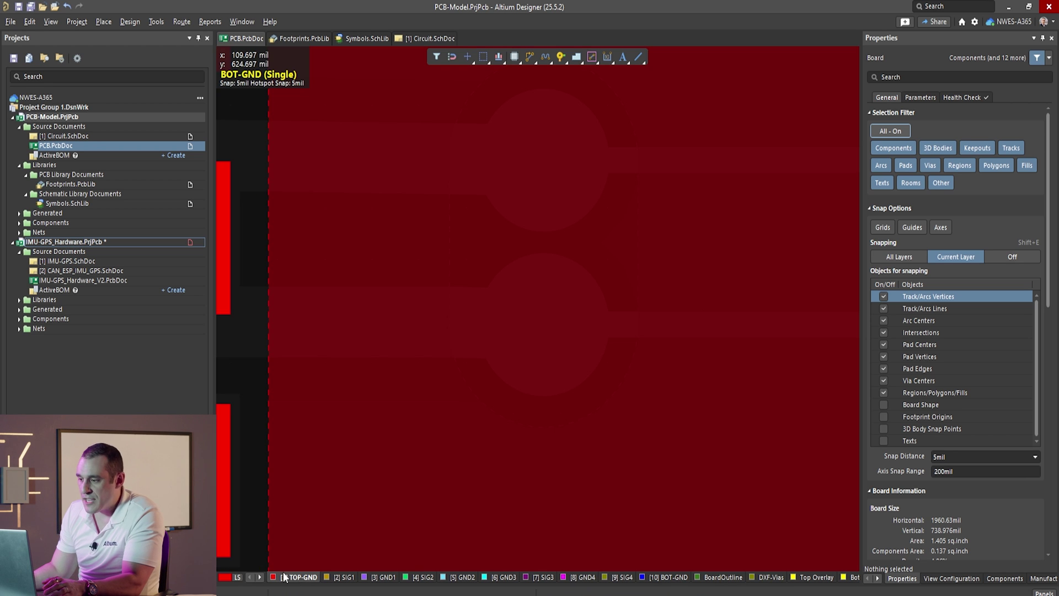
left_click(295, 577)
right_click_drag(464, 398, 641, 362)
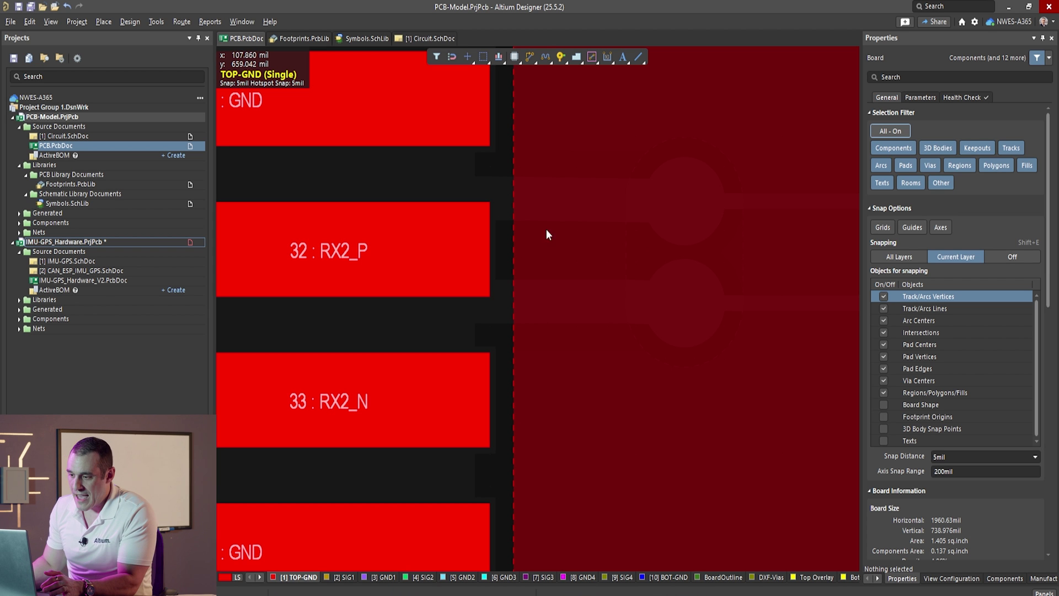
On BOT-GND, place a single new via above the board
left_click(662, 579)
scroll(599, 486, "down", 3, "ctrl")
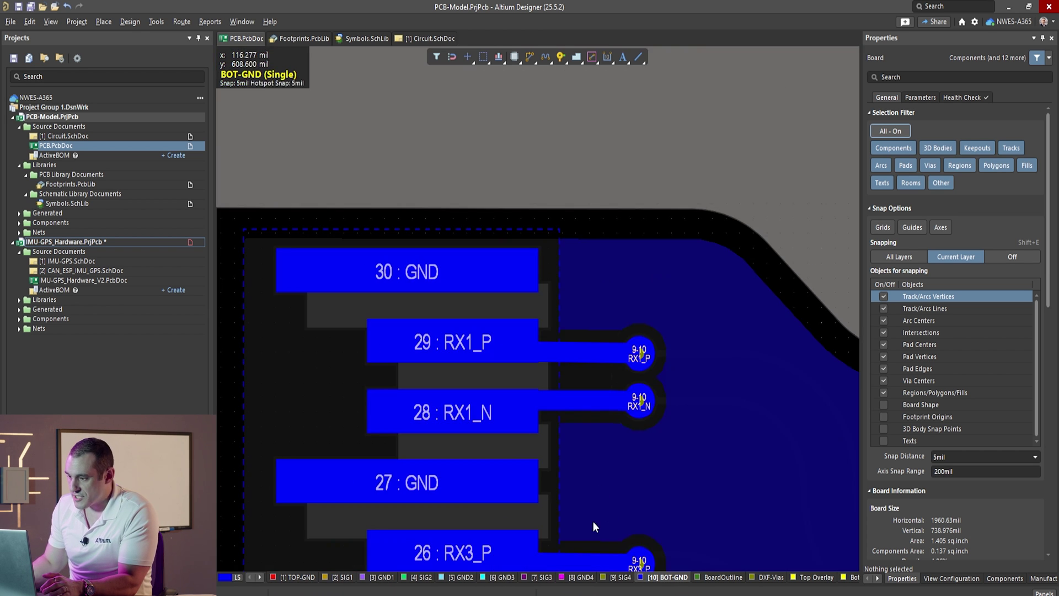
left_click(561, 57)
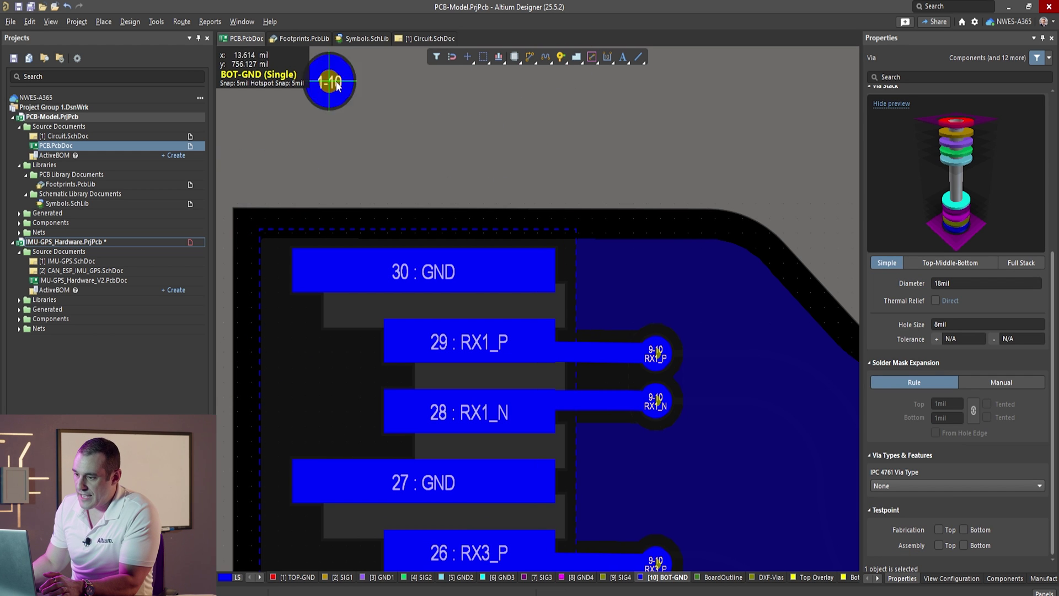
right_click(419, 119)
left_click(418, 113)
right_click(492, 126)
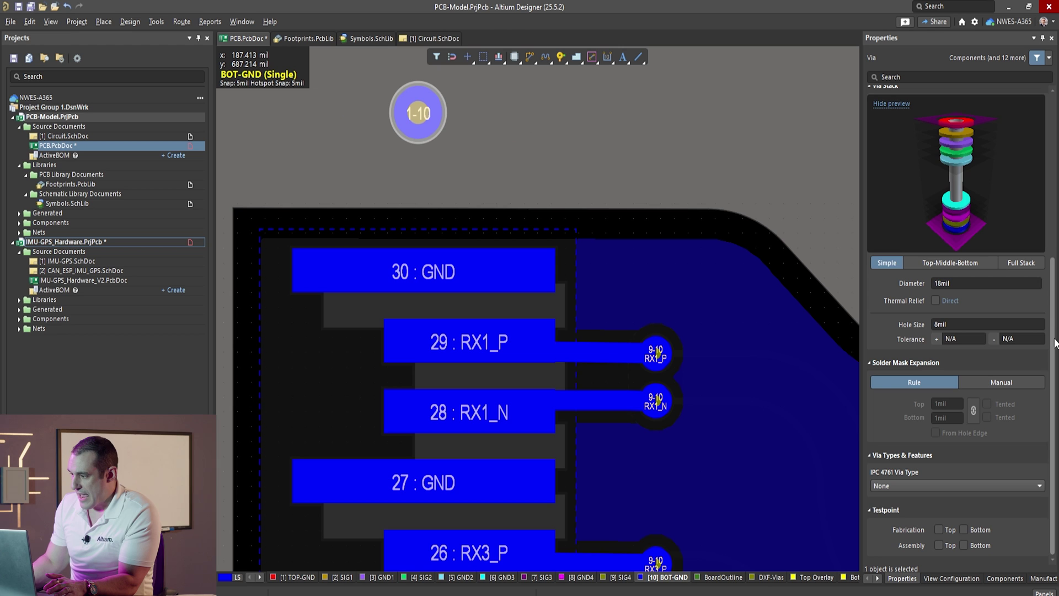
Assign the via the RX1_P net from pad 29 and move it into the plane at 395.845, 626.48 mil
scroll(1044, 220, "up", 5)
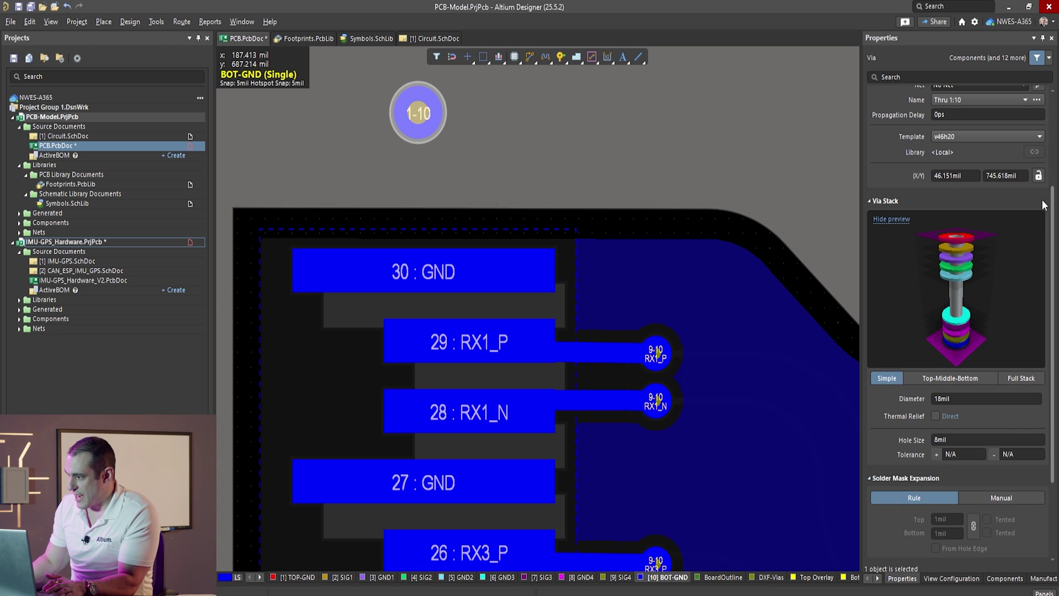
left_click(1039, 172)
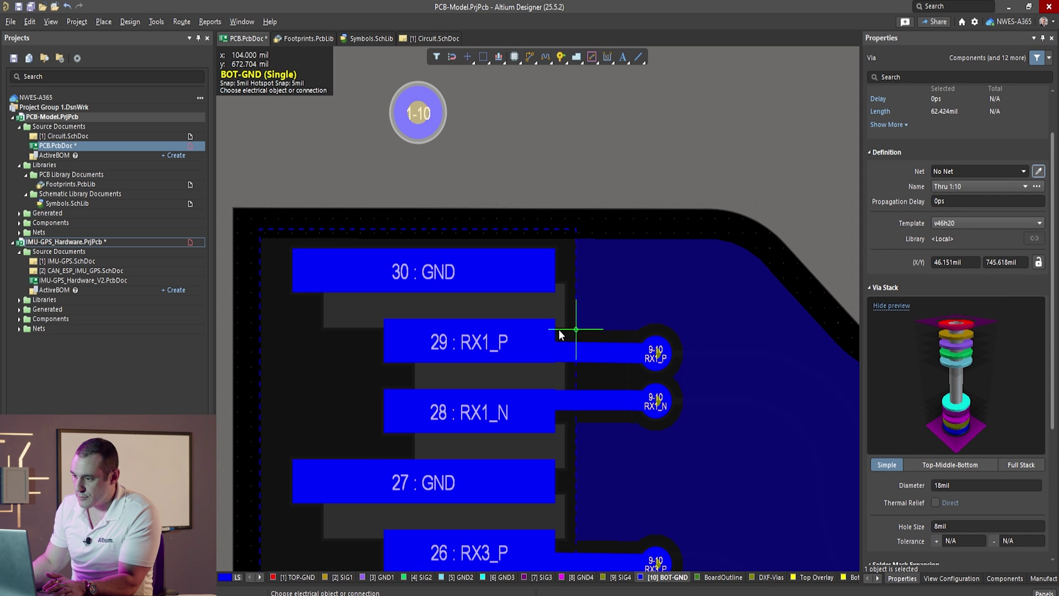
left_click(508, 345)
scroll(524, 220, "down", 2)
scroll(524, 220, "down", 1, "ctrl")
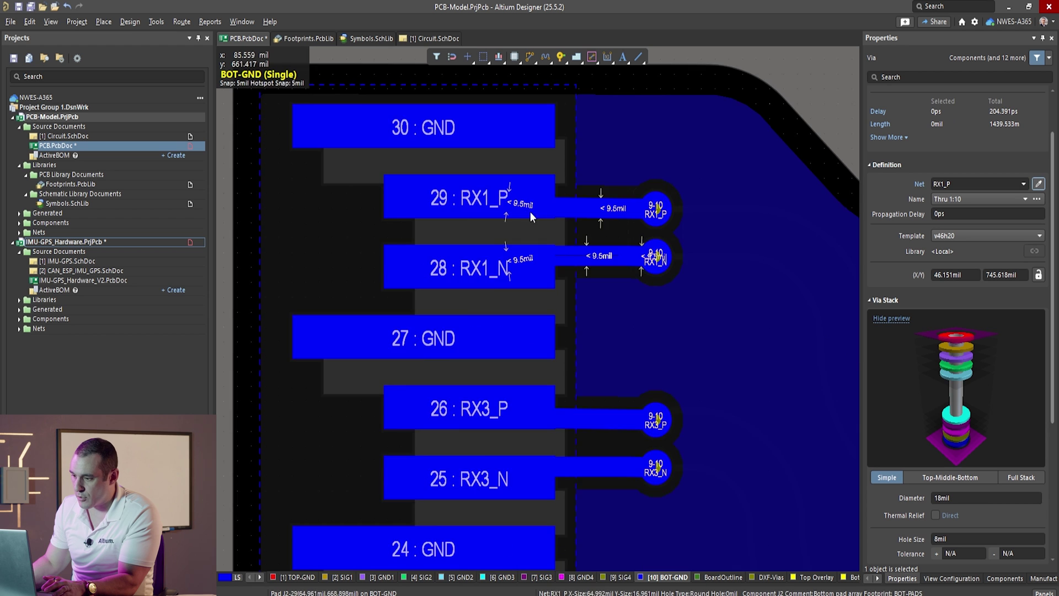
scroll(541, 217, "down", 1, "ctrl")
left_click_drag(475, 94, 561, 224)
scroll(505, 223, "up", 1, "ctrl")
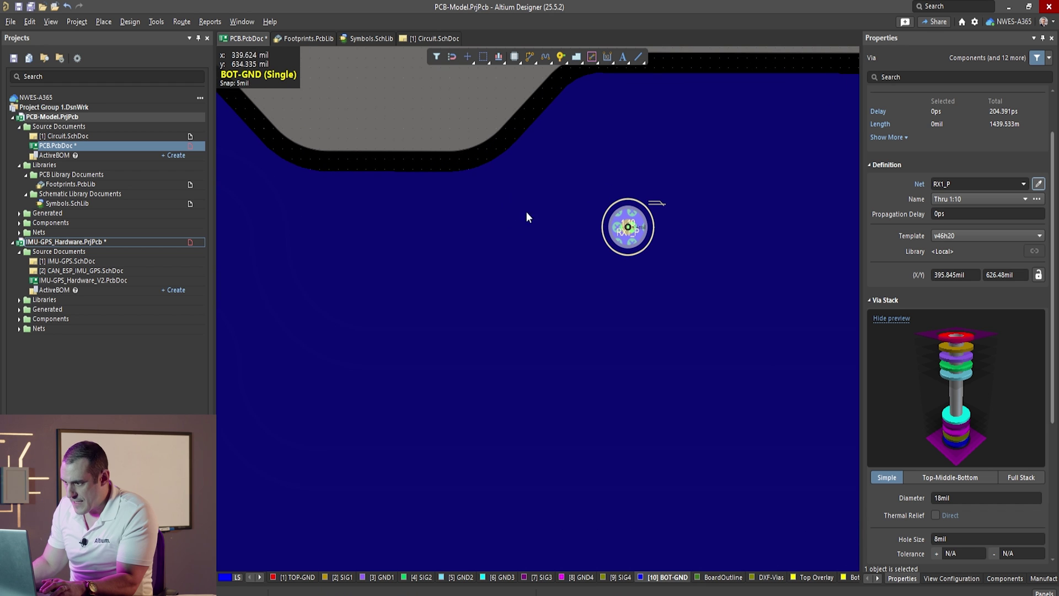
left_click(537, 219)
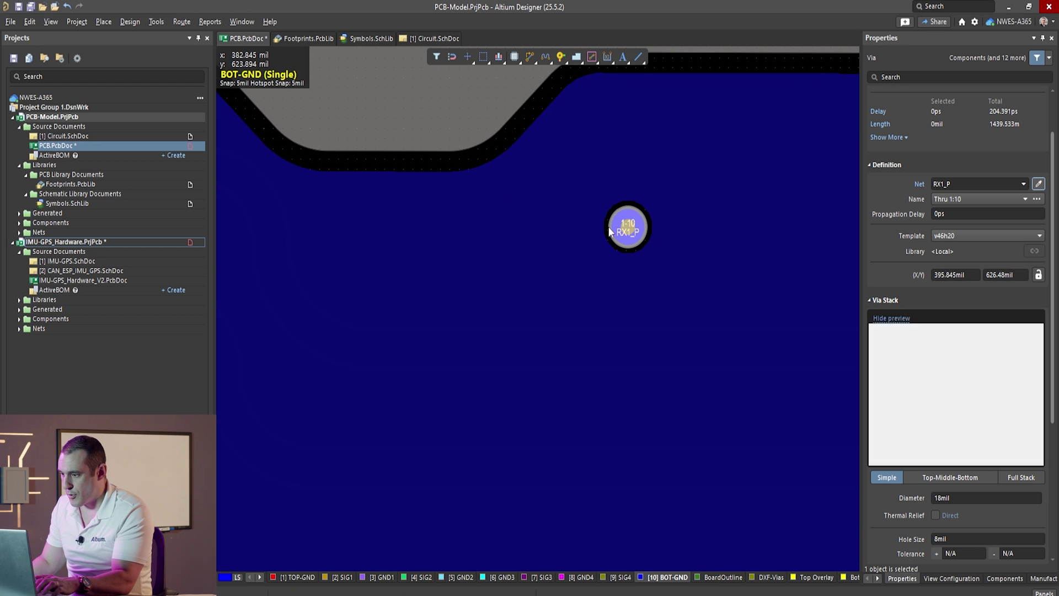
scroll(640, 204, "up", 1, "ctrl")
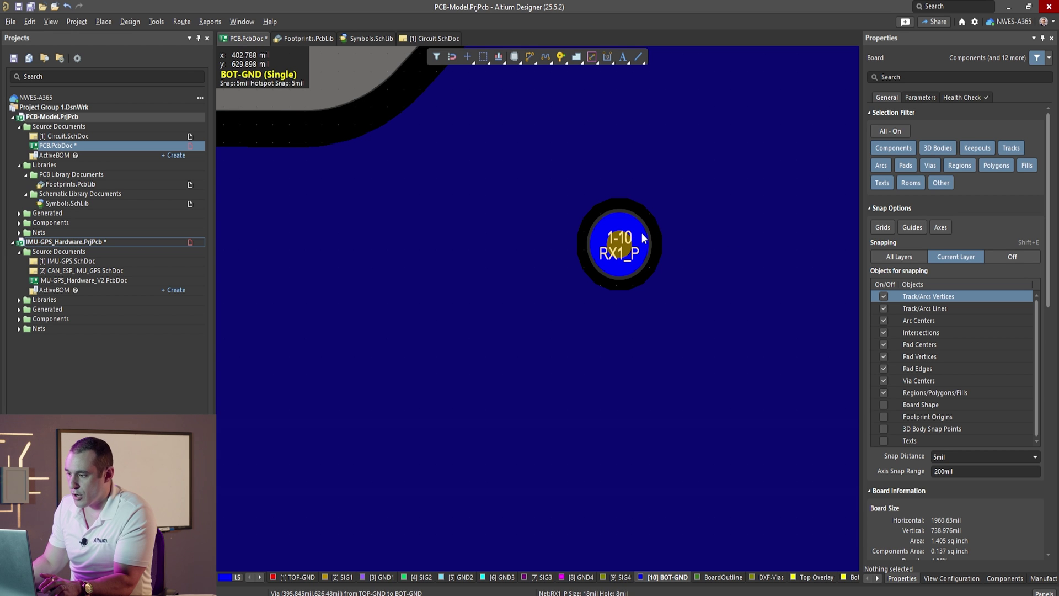
scroll(643, 237, "up", 1, "ctrl")
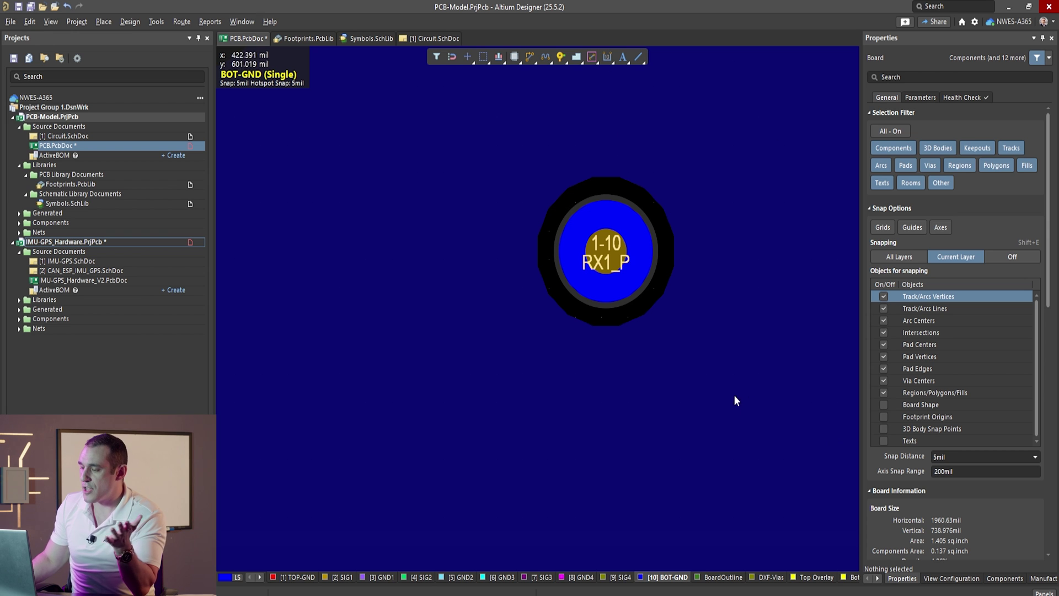
In the Clearance rule's Advanced matrix, set the Poly-to-Via clearance to 20 mil
left_click(128, 23)
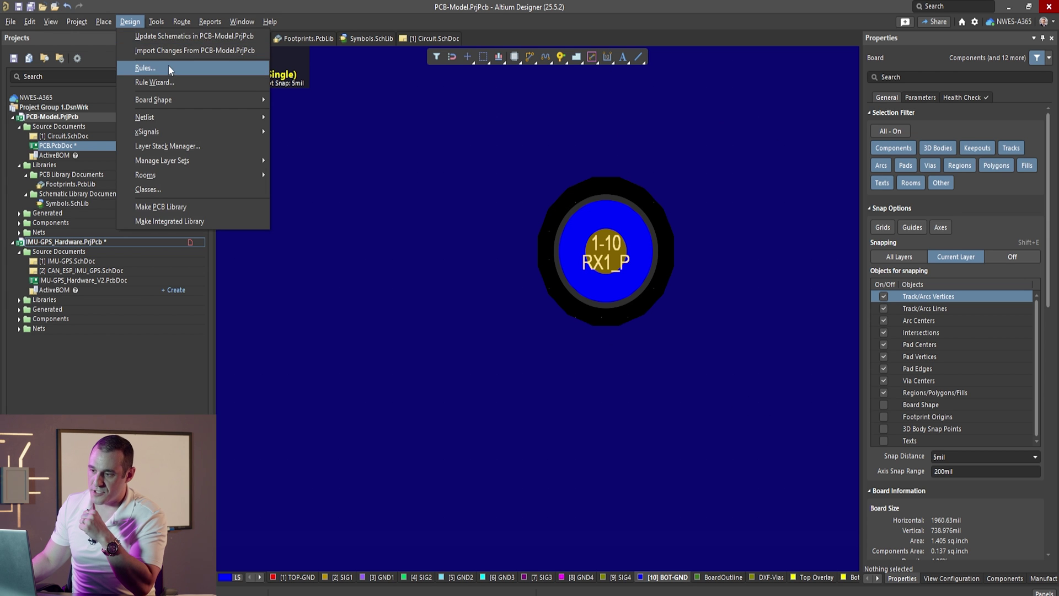
left_click(168, 68)
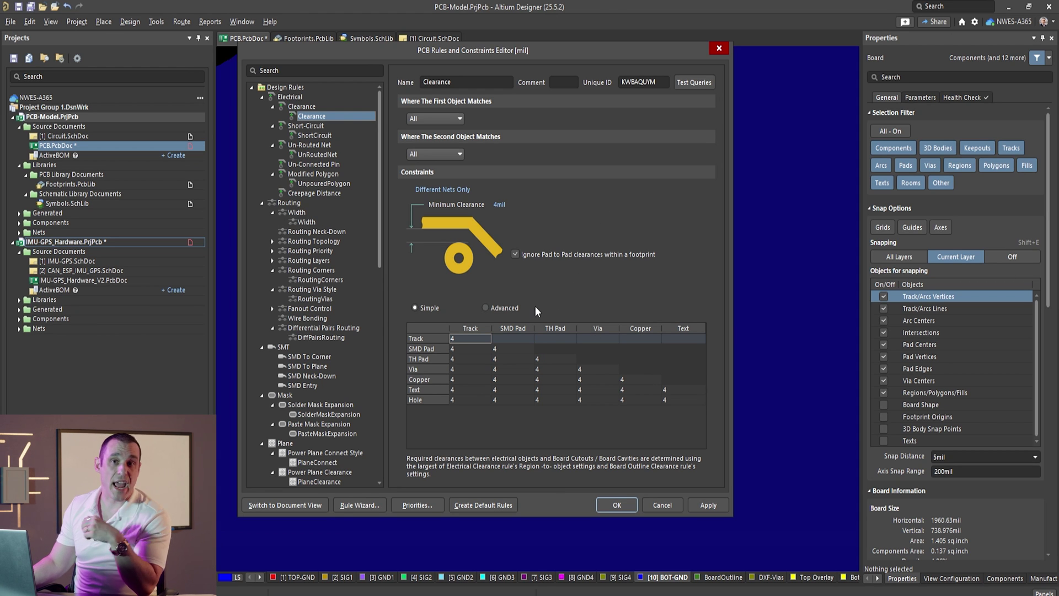
left_click(485, 308)
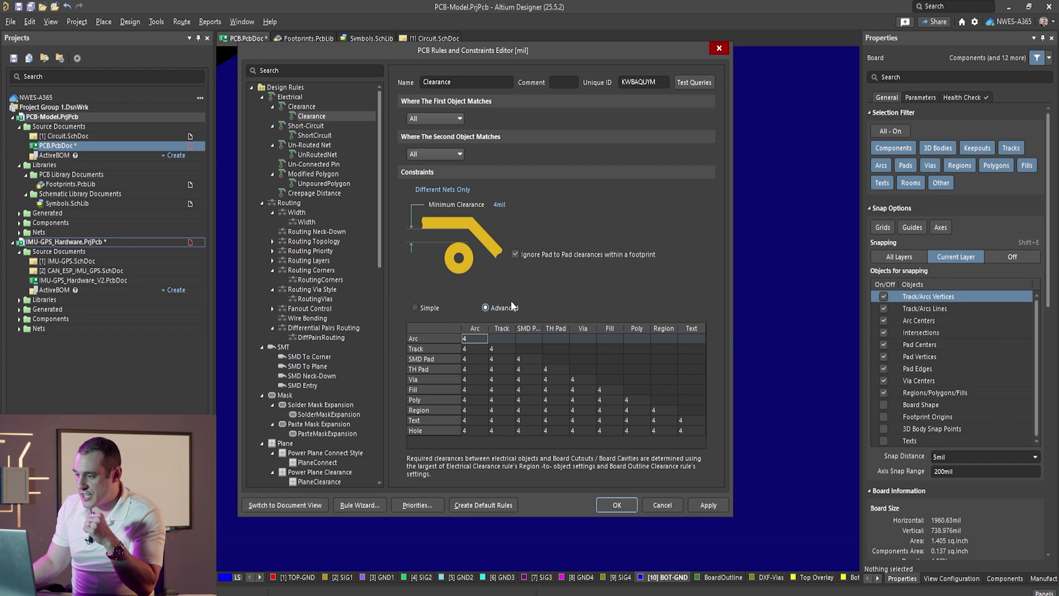
left_click(572, 402)
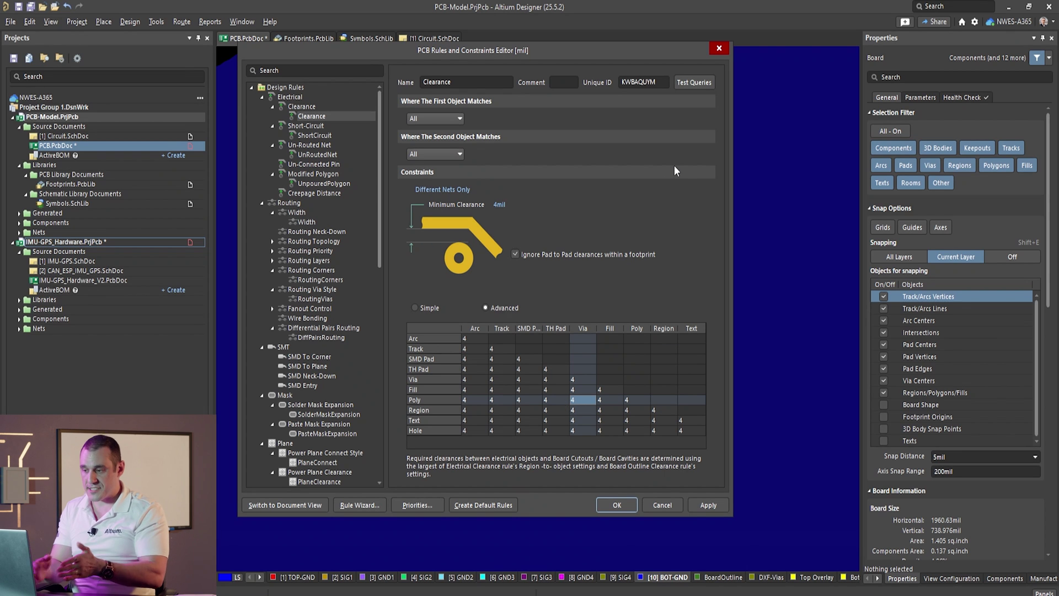
type("20")
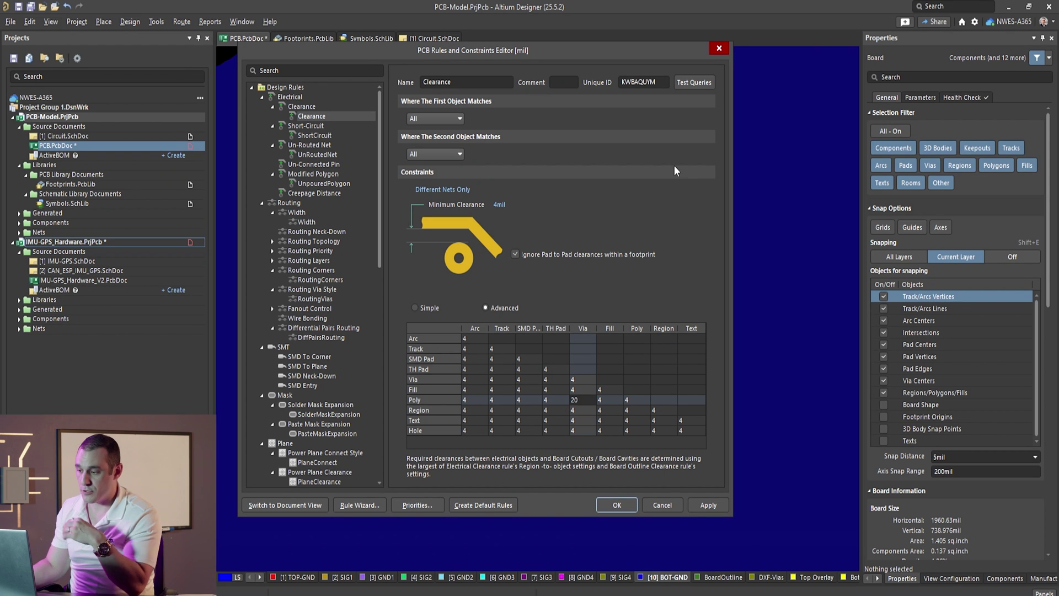
left_click(617, 505)
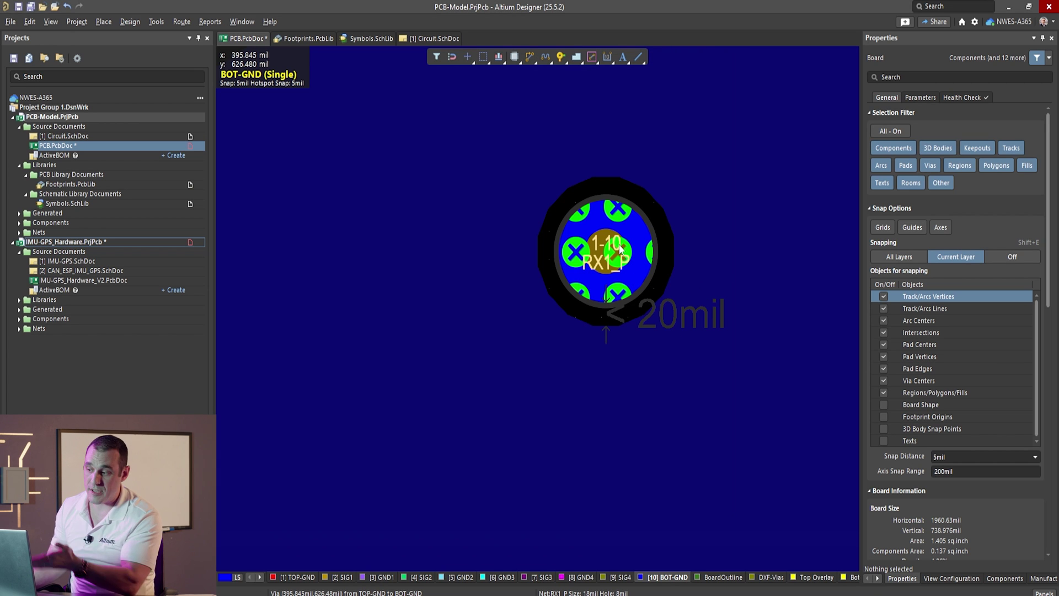
Repour the BOT-GND polygon around the RX1_P via with the new 20 mil clearance
right_click(598, 302)
key("Escape")
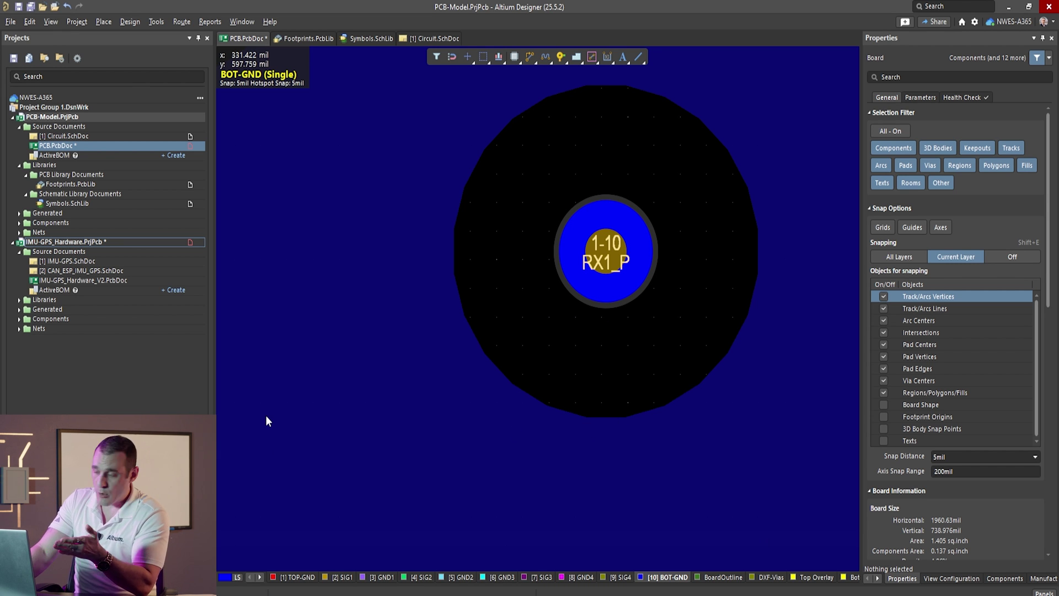
Cycle the active layer from TOP-GND through SIG1 and SIG2 to GND3
key("KP_Multiply")
key("KP_Multiply")
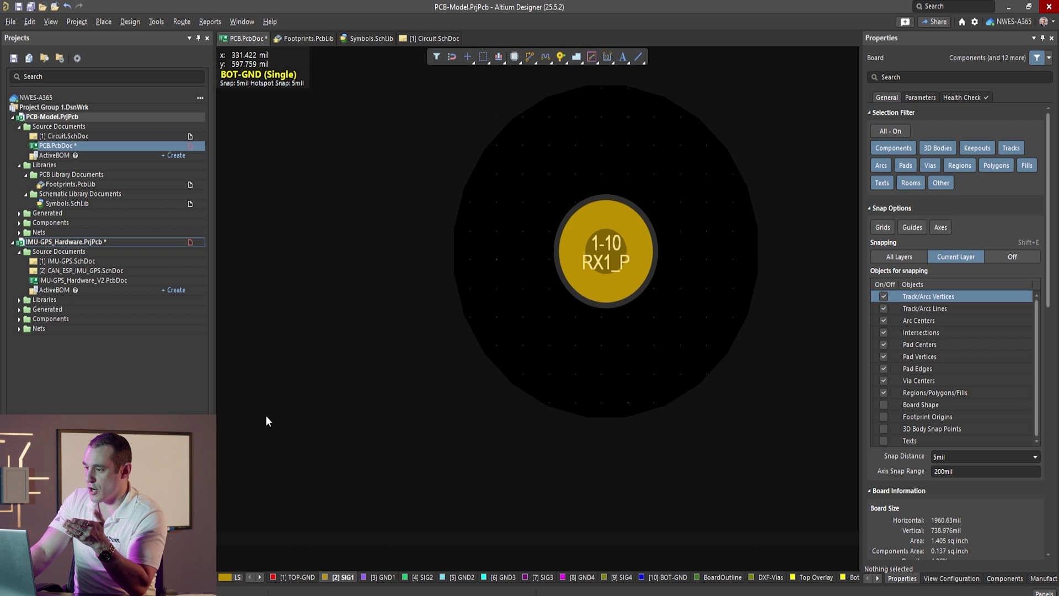
key("KP_Multiply")
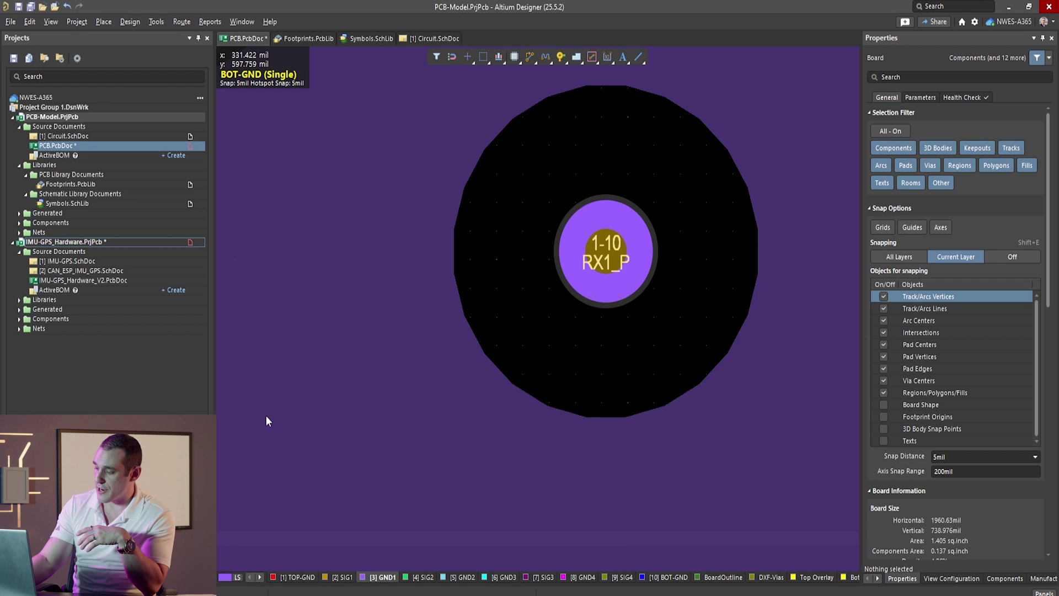
key("plus")
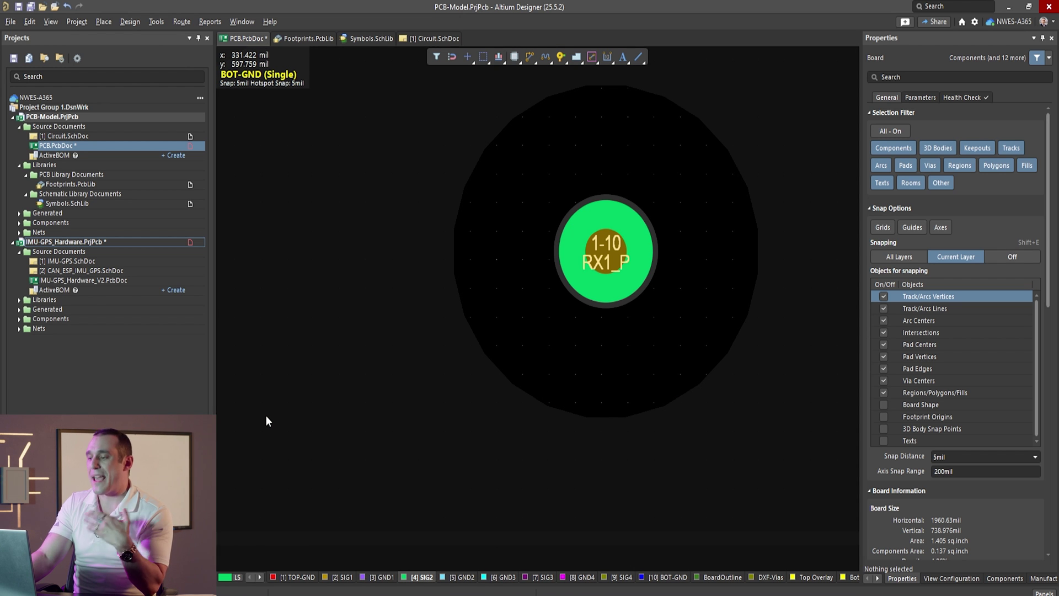
key("plus")
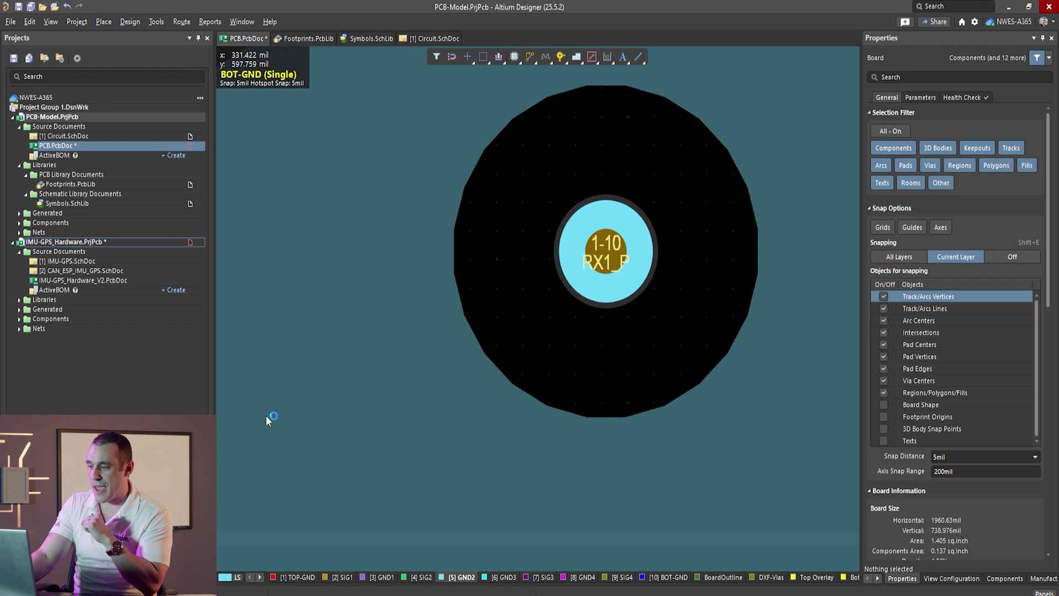
key("plus")
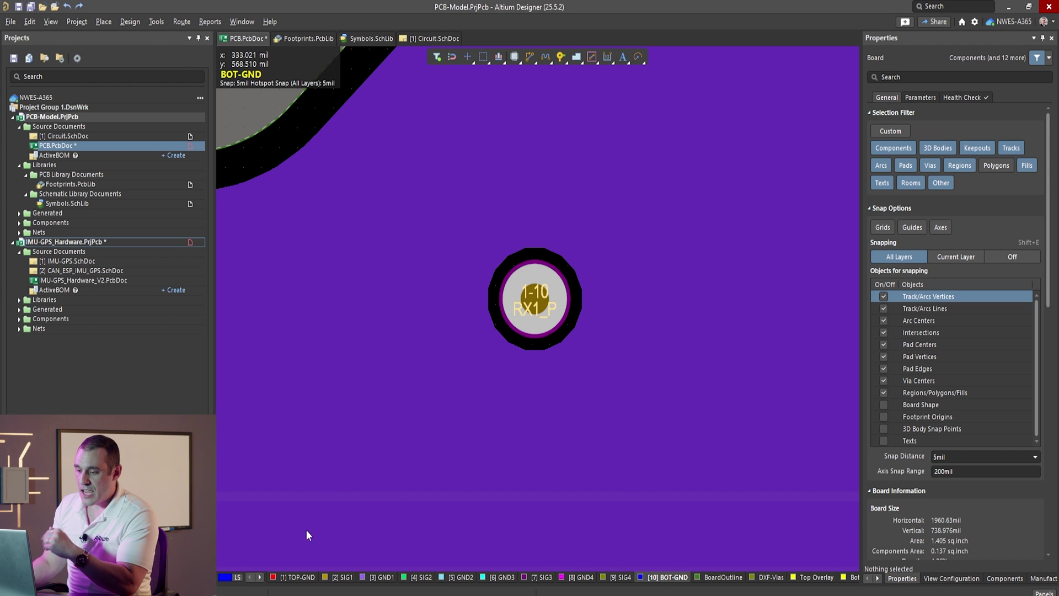
Scroll the layer tabs to the end and make the Keep-Out Layer current
left_click(260, 577)
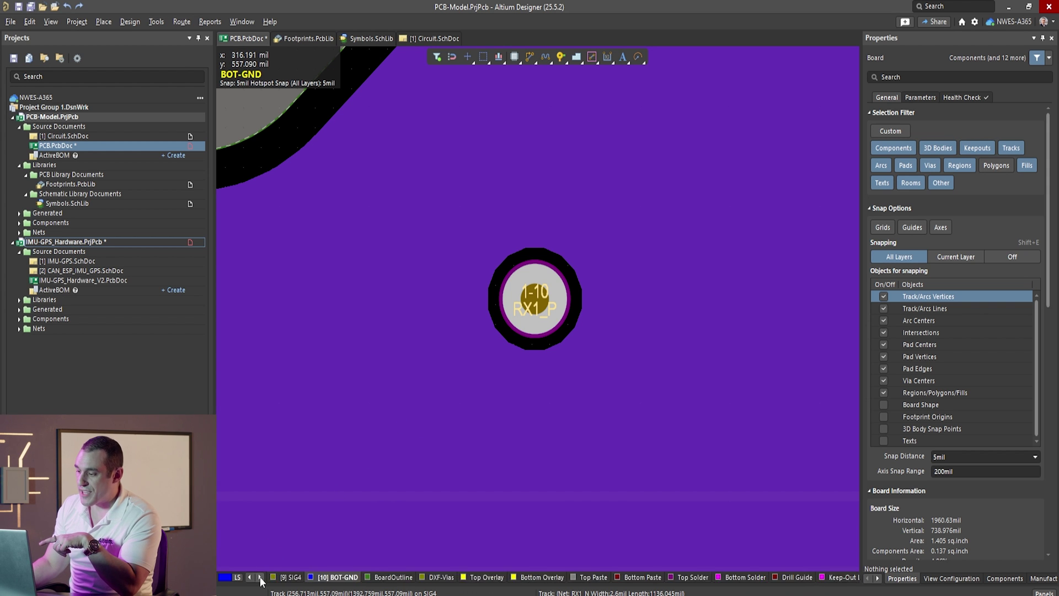
left_click(260, 577)
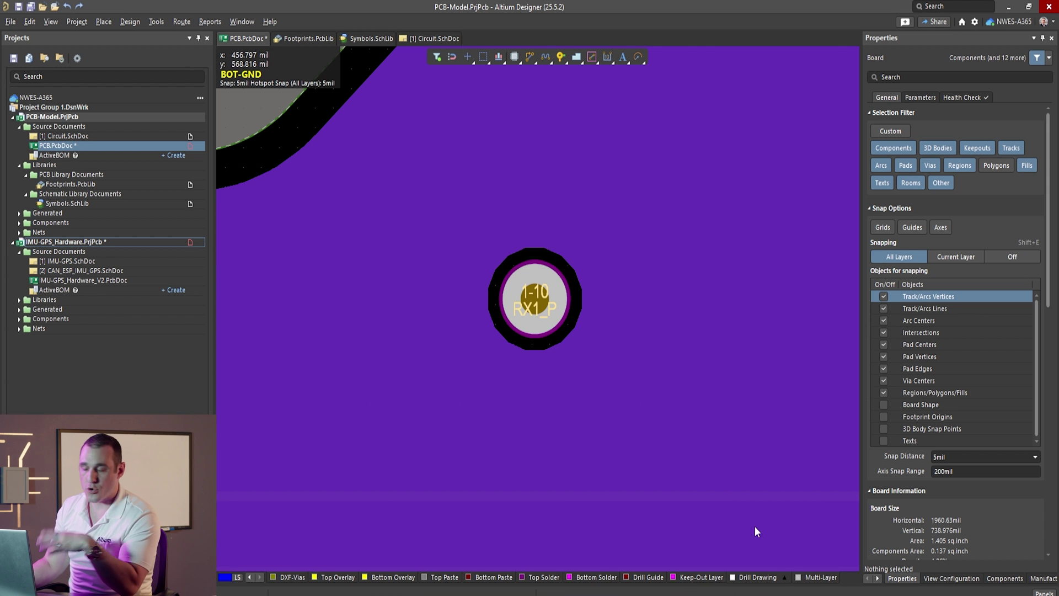
left_click(701, 577)
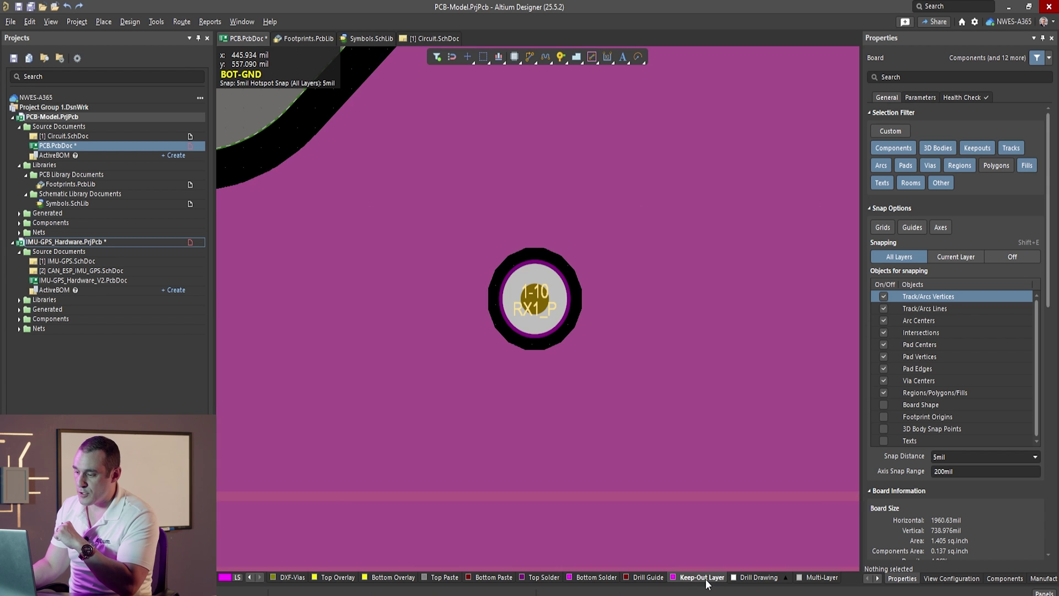
Place a keepout arc centred on the RX1_P via
left_click(637, 57)
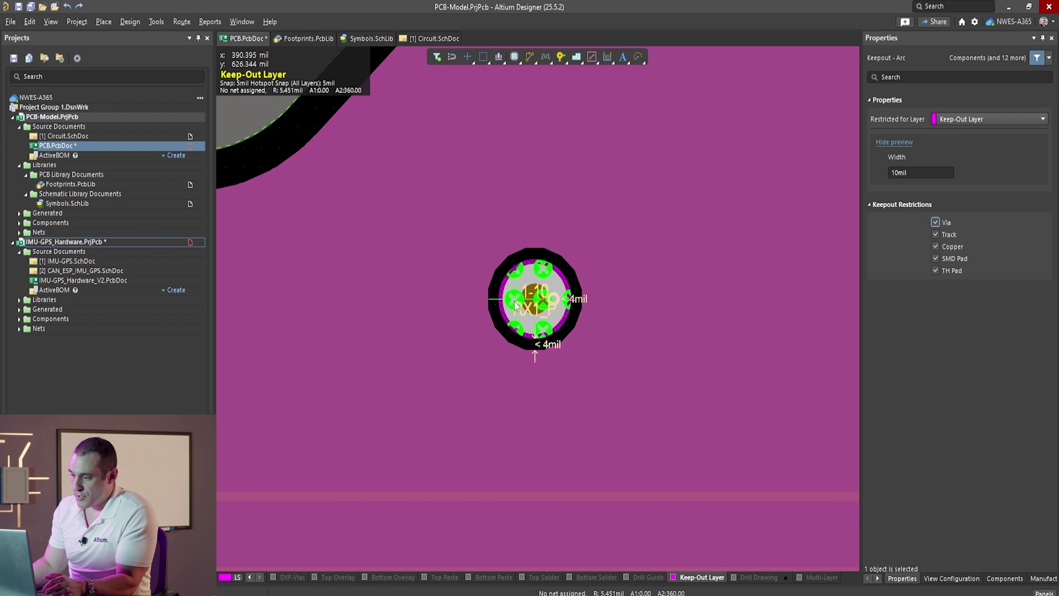
left_click(532, 301)
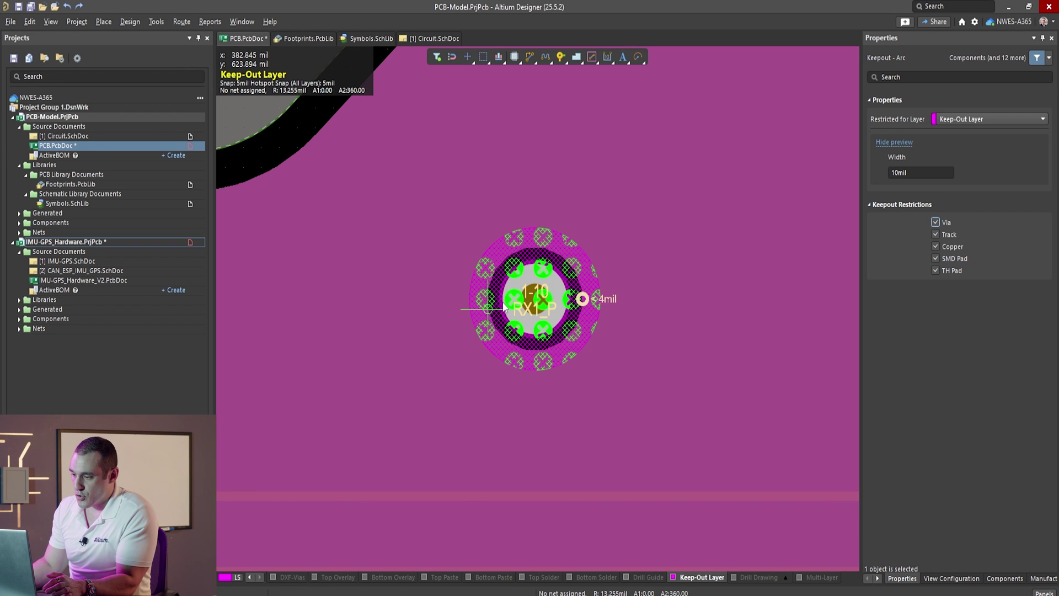
left_click(583, 300)
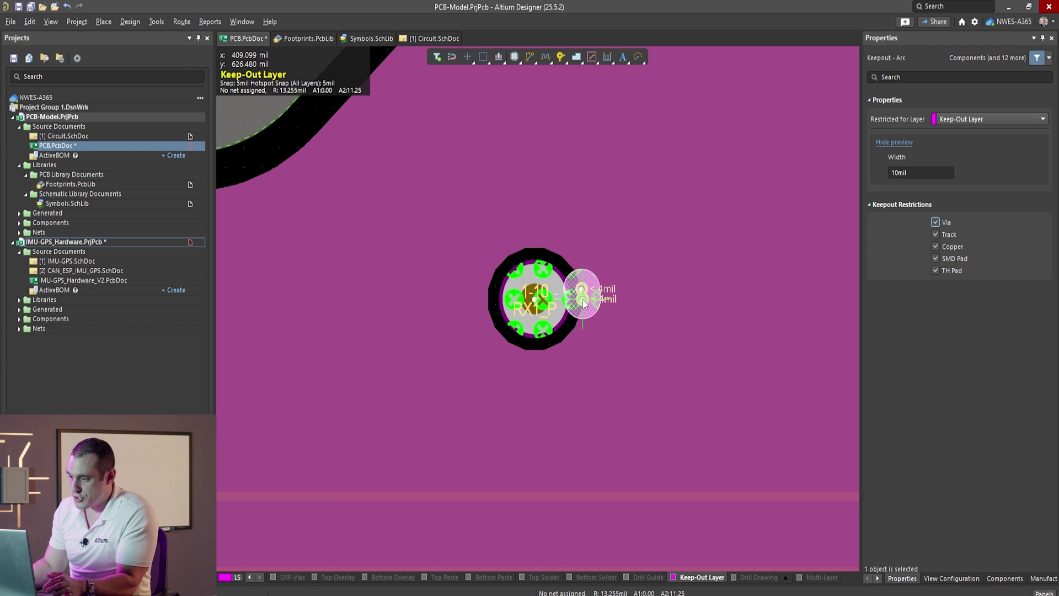
left_click(579, 348)
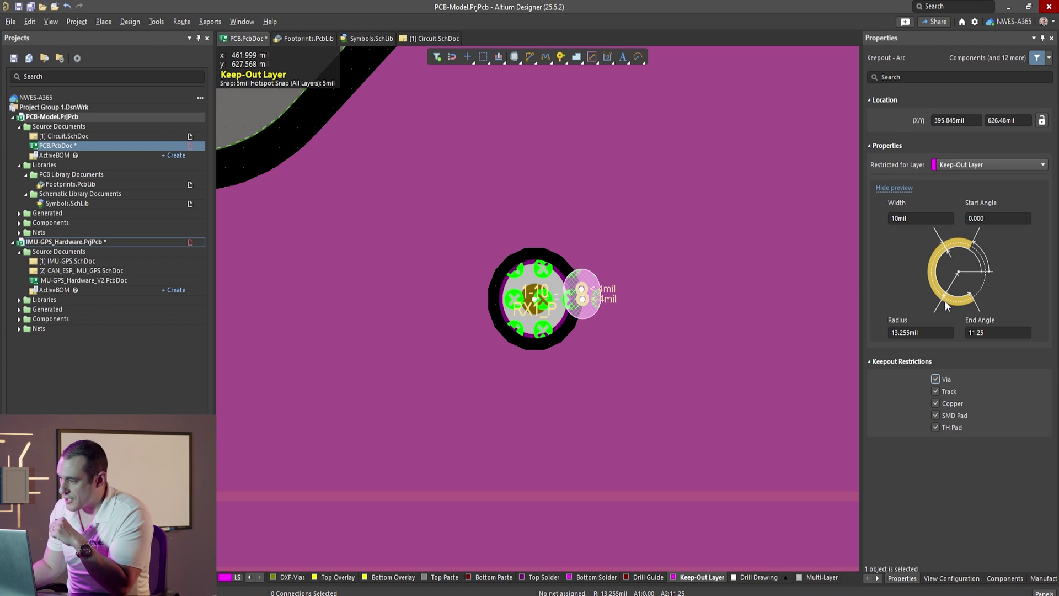
Make the arc a full ring: end angle 360, radius 15mil, width 0mil, Via and TH Pad unchecked
left_click(996, 332)
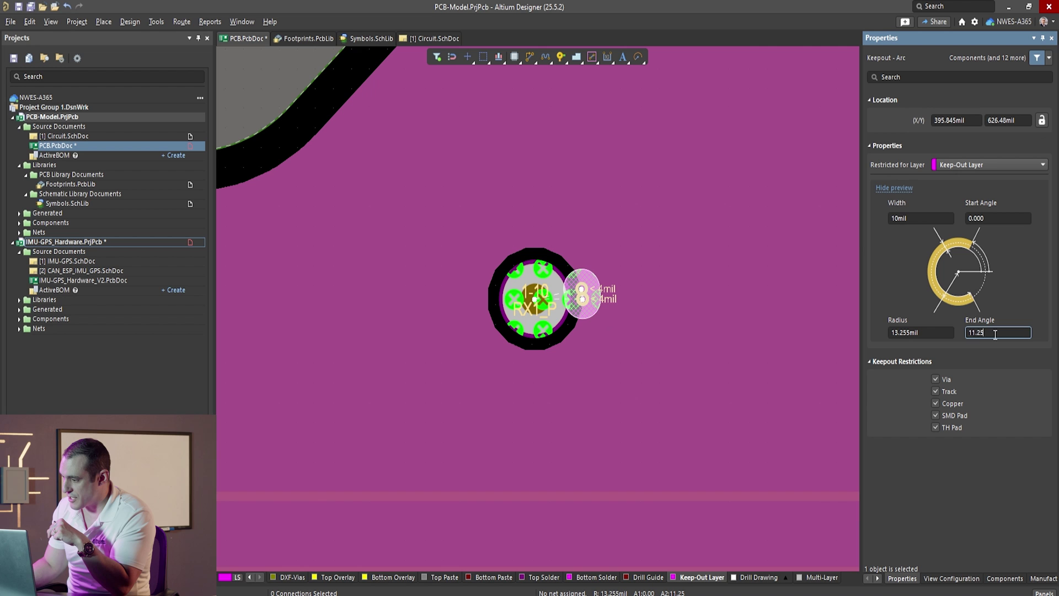
type("360")
key("Return")
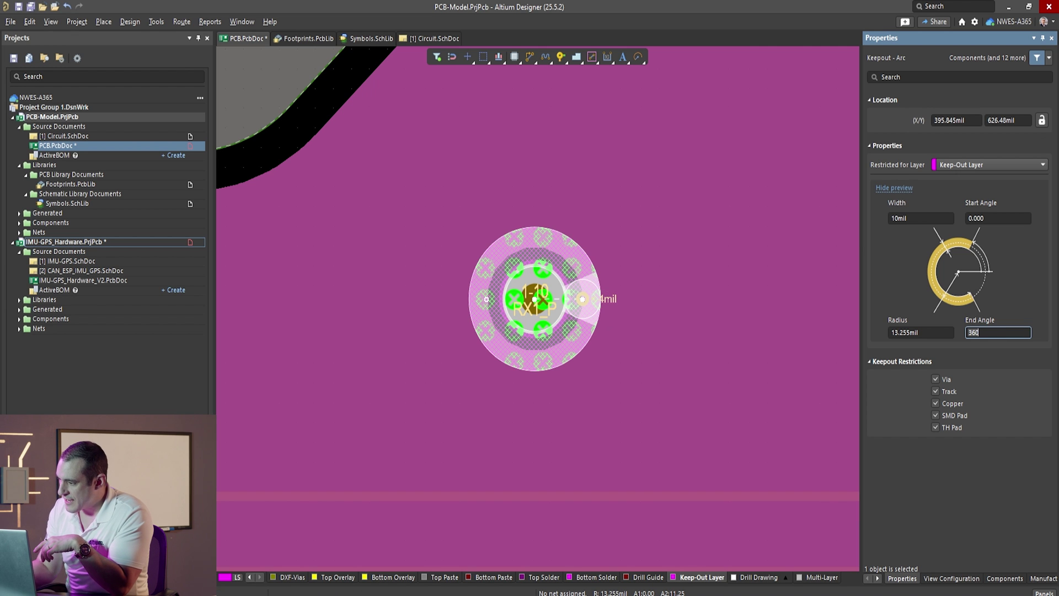
left_click(930, 331)
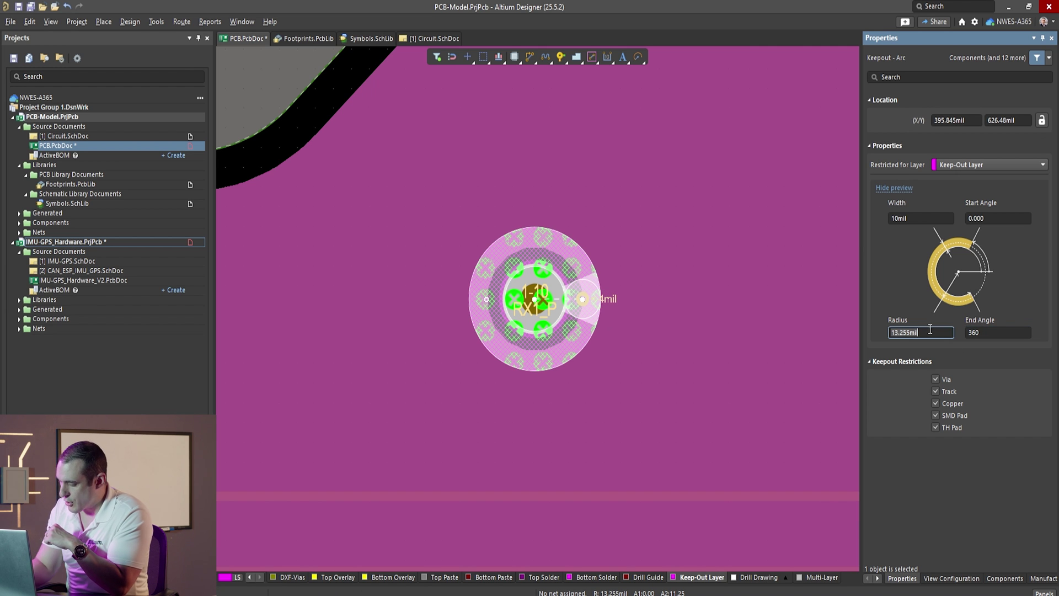
type("15")
key("Return")
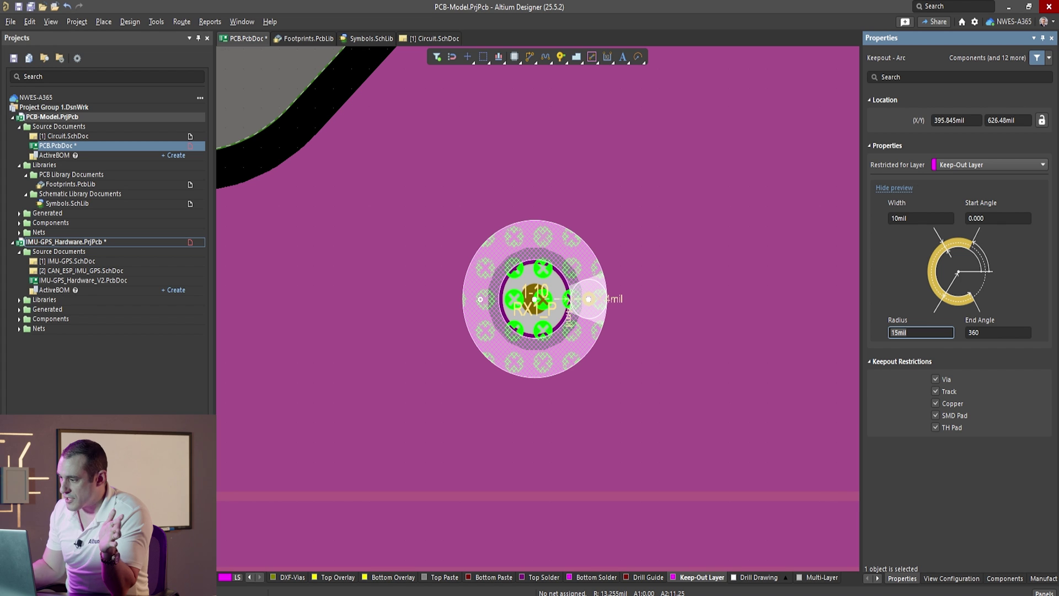
left_click(929, 218)
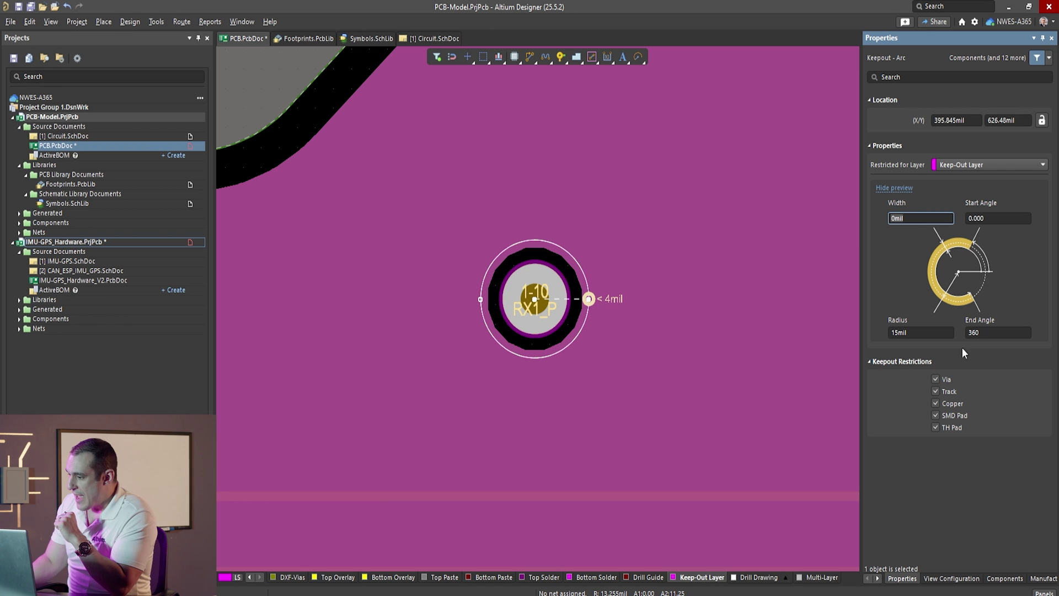
left_click(935, 378)
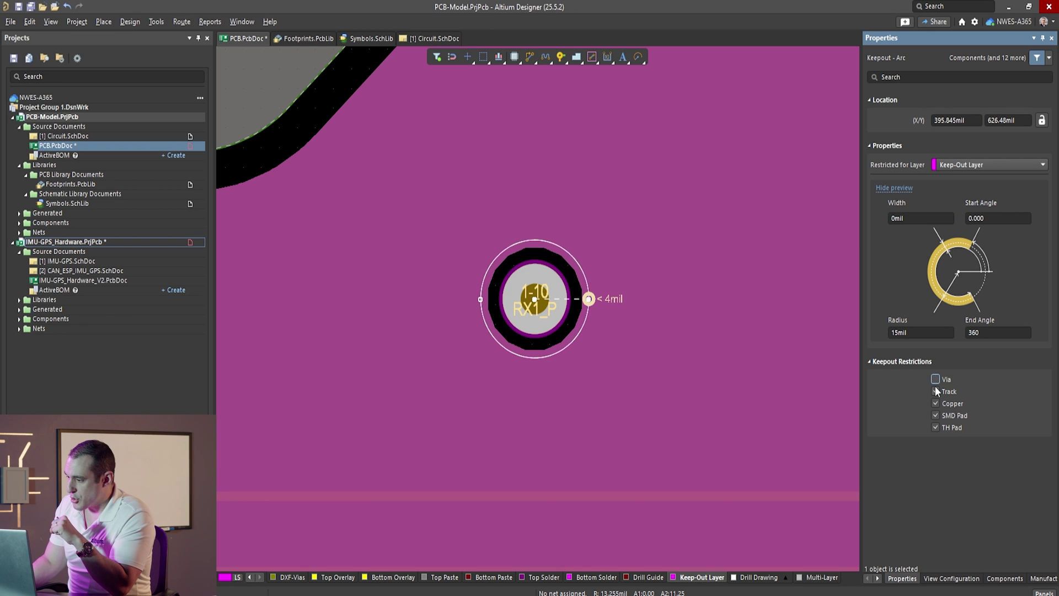
left_click(935, 427)
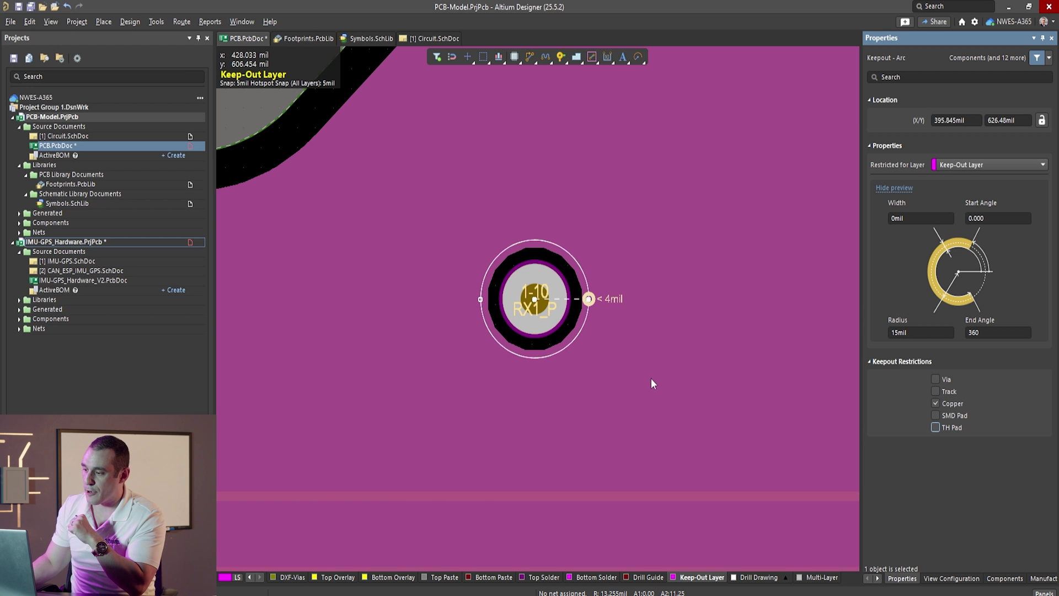
left_click(252, 120)
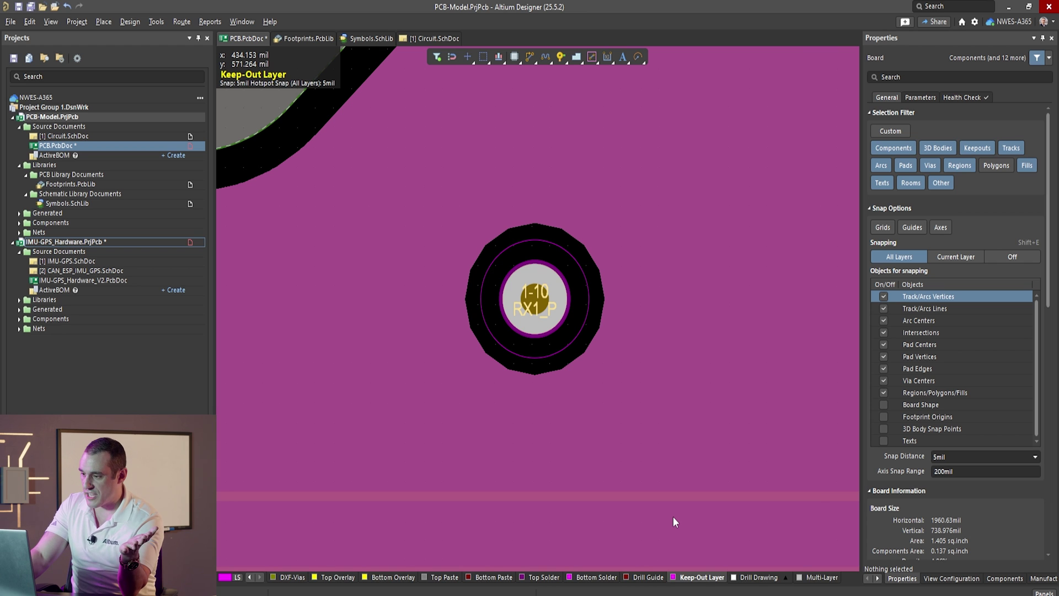
Switch the current layer from Keep-Out back toward BOT-GND
key("KP_Multiply")
key("KP_Multiply")
key("KP_Multiply")
key("KP_Multiply")
key("KP_Multiply")
key("KP_Multiply")
key("KP_Multiply")
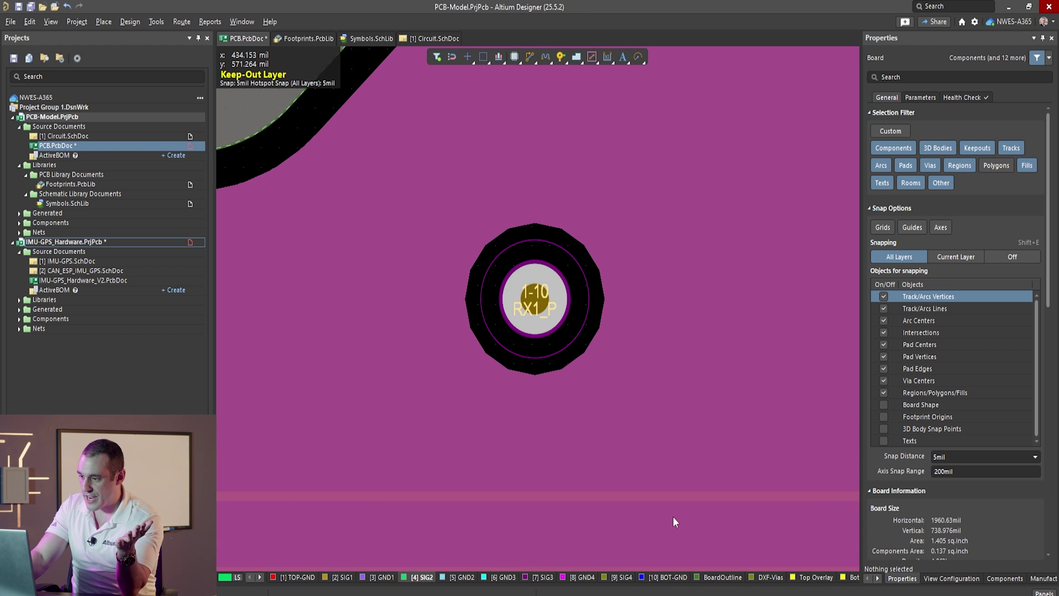
key("KP_Multiply")
key("KP_Multiply")
key("KP_Multiply")
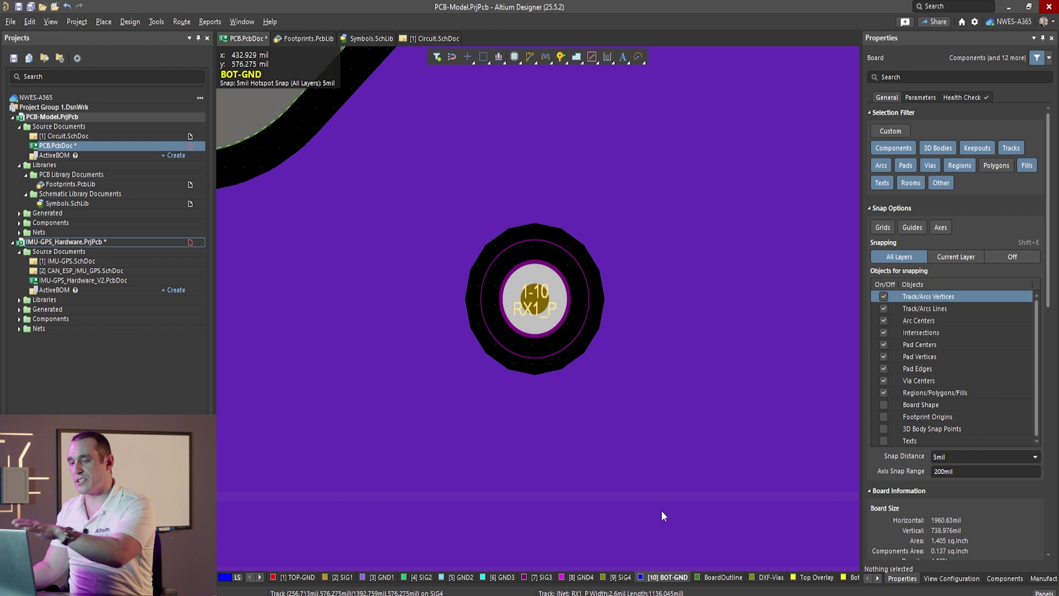
left_click(128, 22)
Add a Clearance_1 rule whose first object is the custom query IsKeepOut, with 0 minimum clearance
left_click(171, 68)
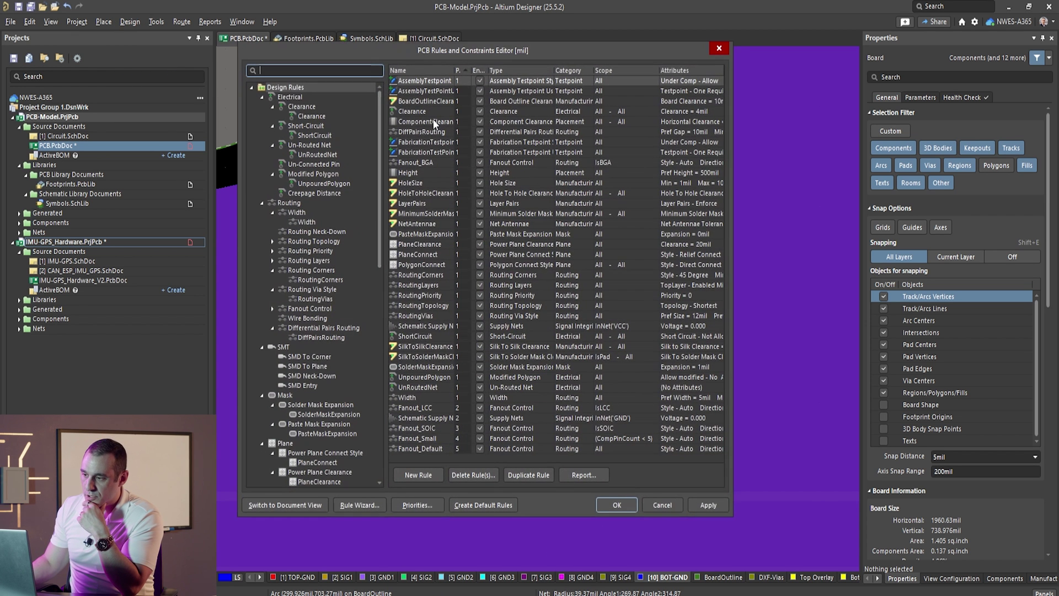
right_click(312, 106)
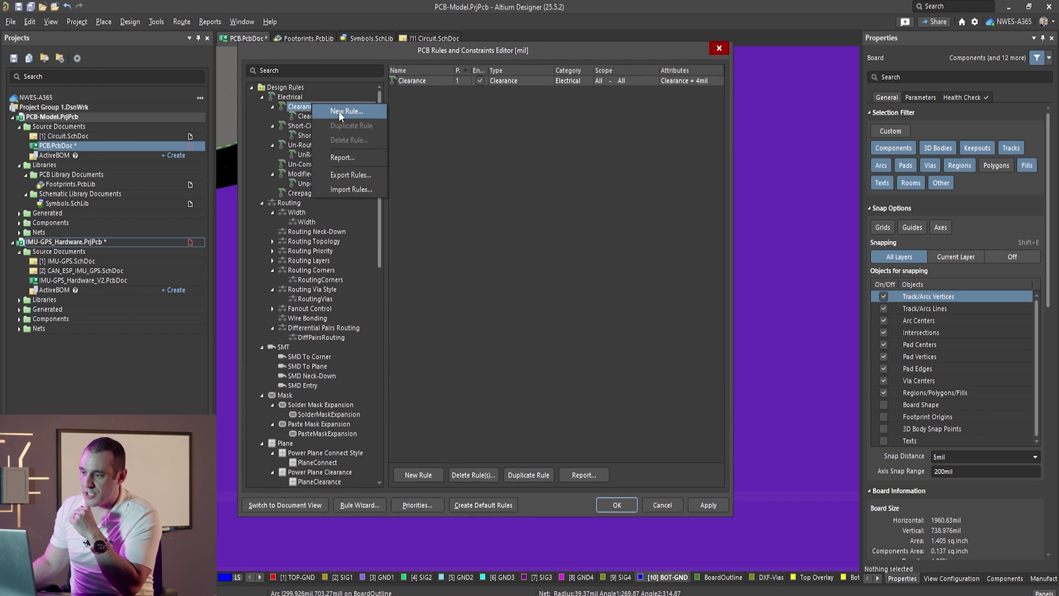
left_click(339, 111)
left_click(332, 116)
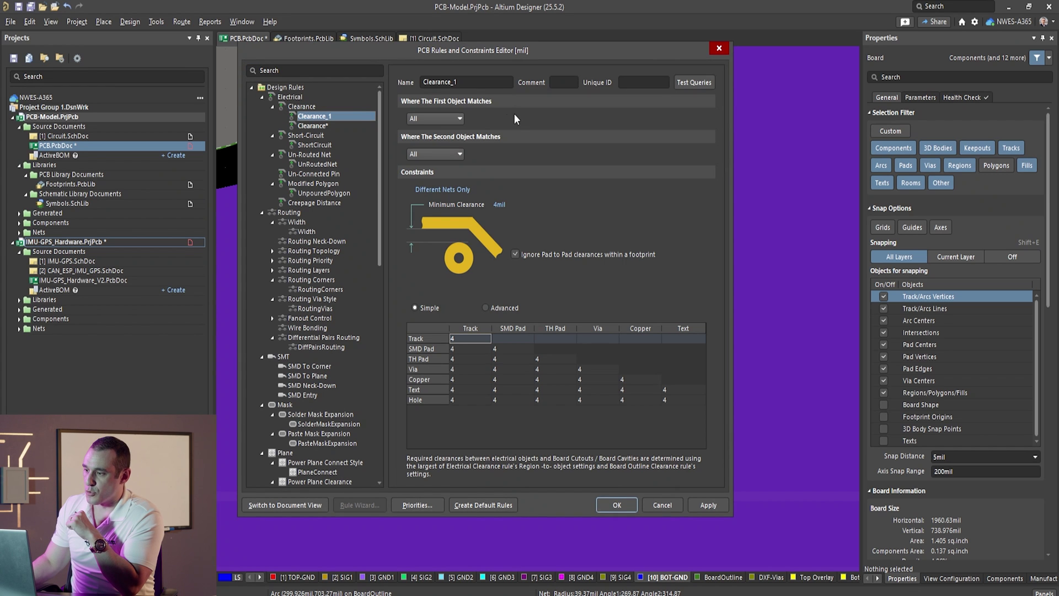
left_click(436, 116)
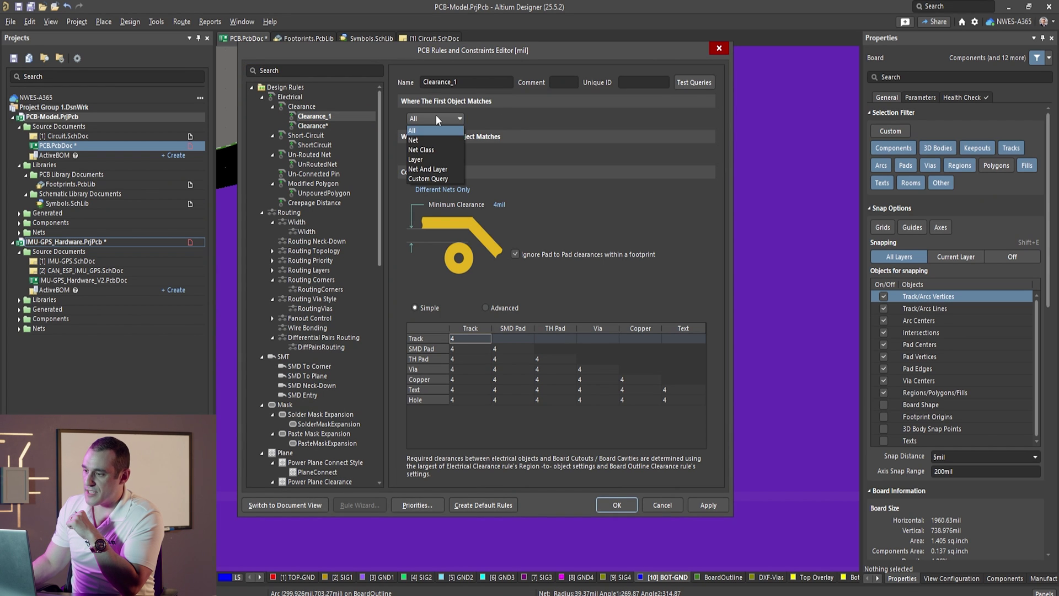
left_click(446, 181)
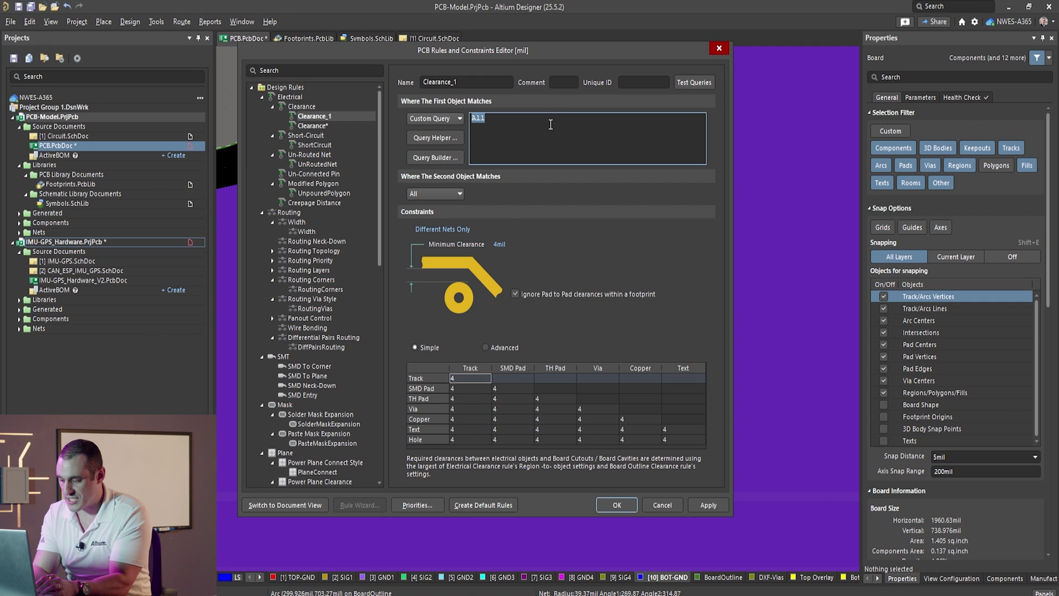
type("IsKeepOut")
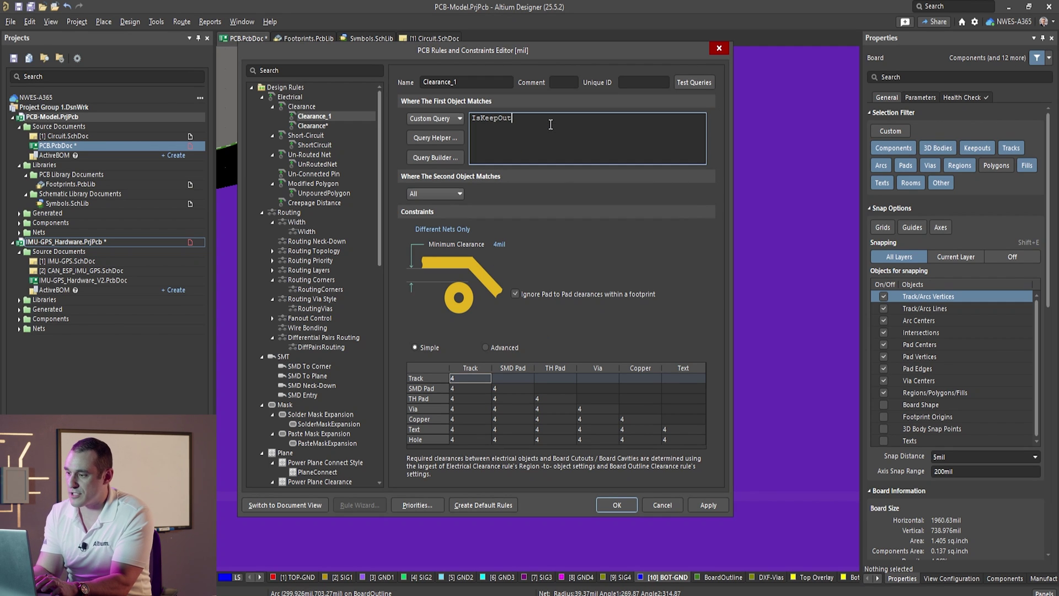
left_click(499, 244)
type("0")
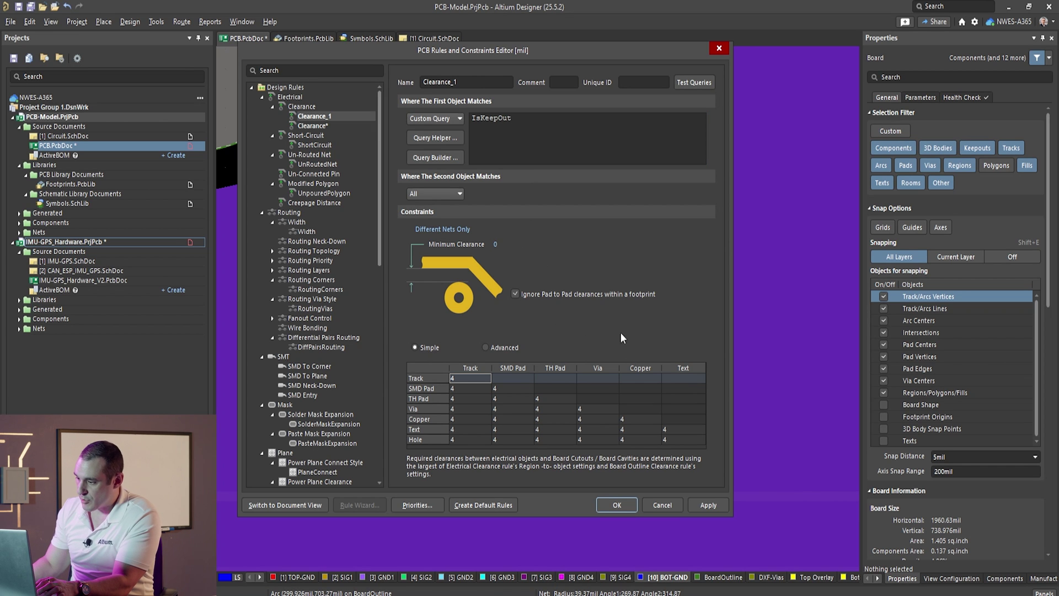
left_click(617, 506)
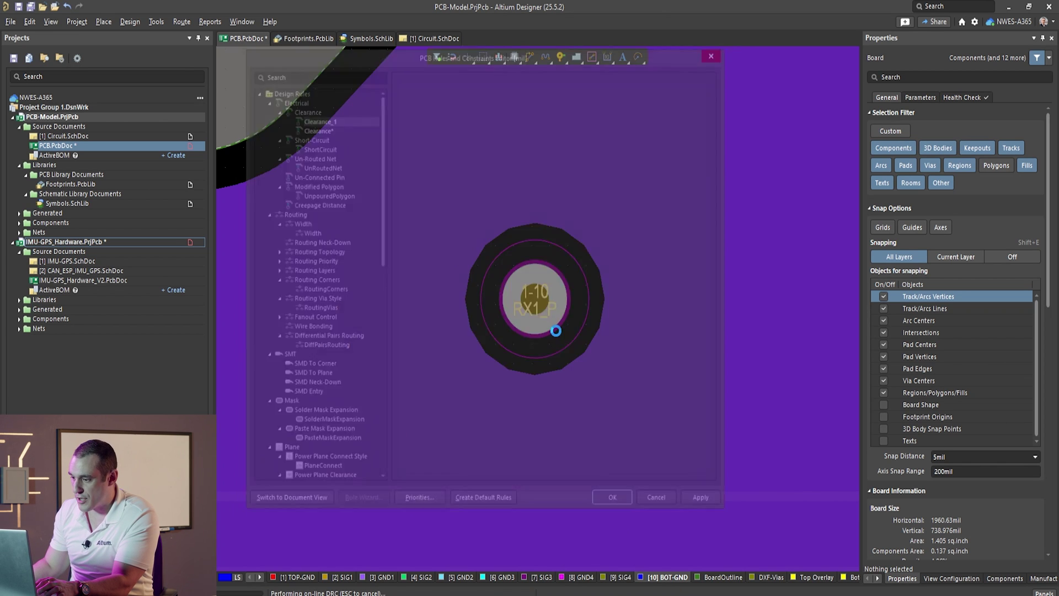
Let the BOT-GND polygon repour against the keepout ring, then show BOT-GND alone
right_click(654, 247)
key("Escape")
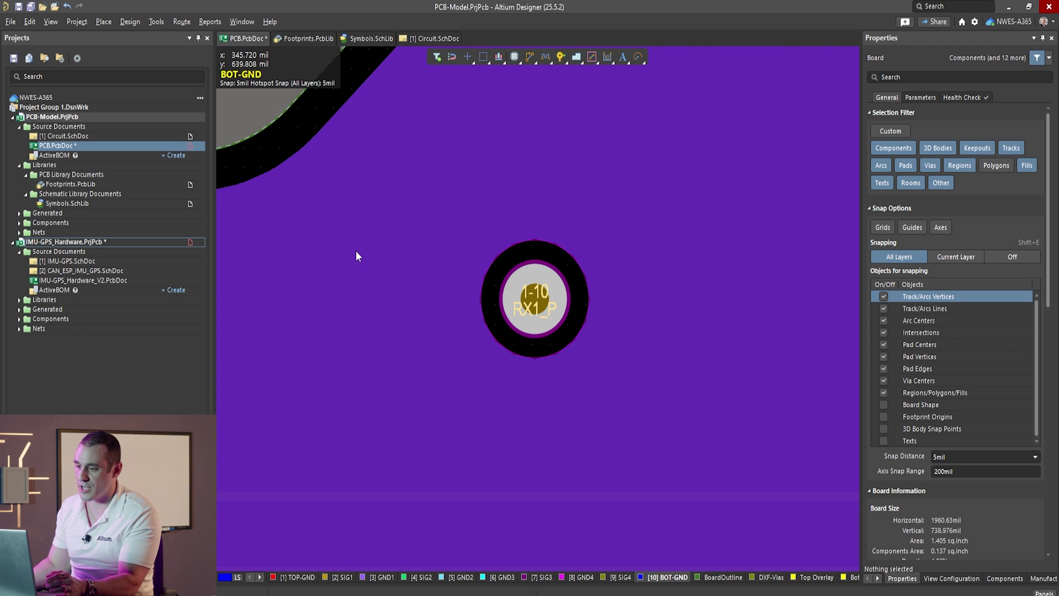
key("shift+s")
Pan and zoom to the RX1_P and RX1_N via pair on BOT-GND
right_click_drag(328, 362, 811, 366)
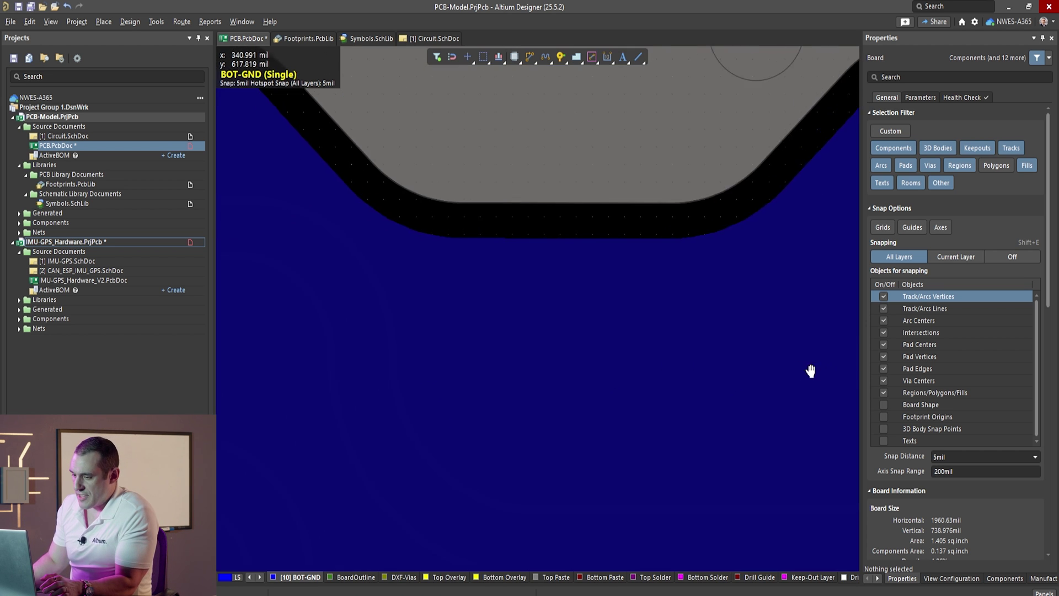
right_click_drag(418, 370, 624, 382)
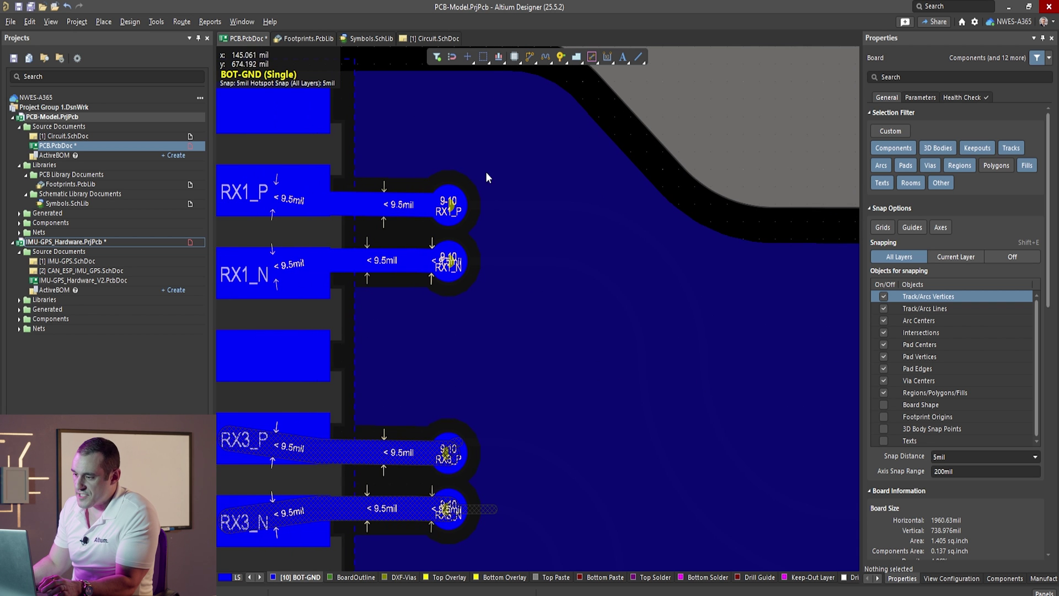
scroll(449, 193, "up", 3, "ctrl")
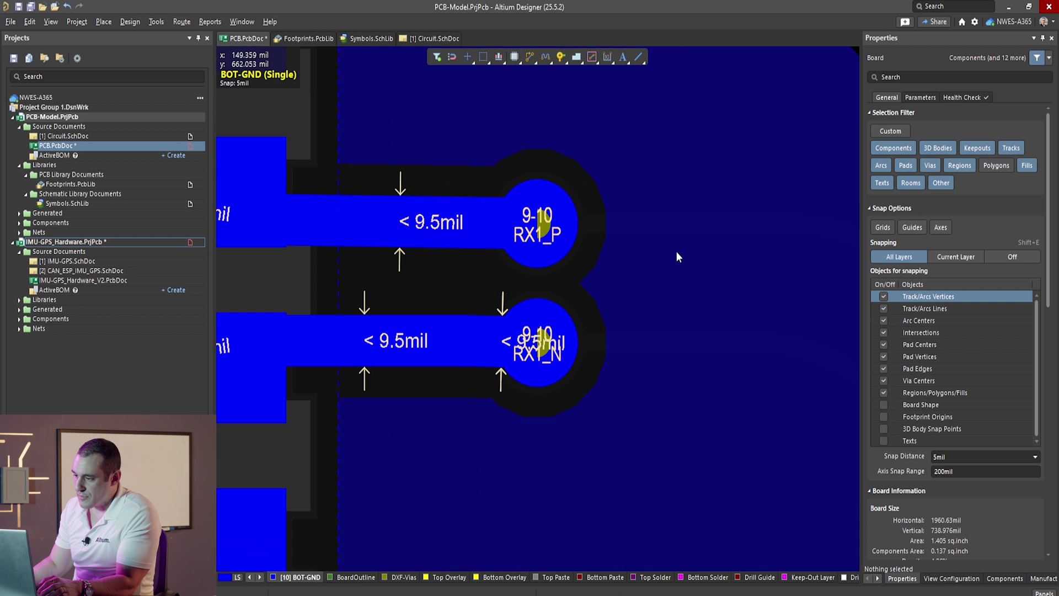
scroll(627, 257, "up", 2, "ctrl")
scroll(594, 333, "up", 3, "ctrl")
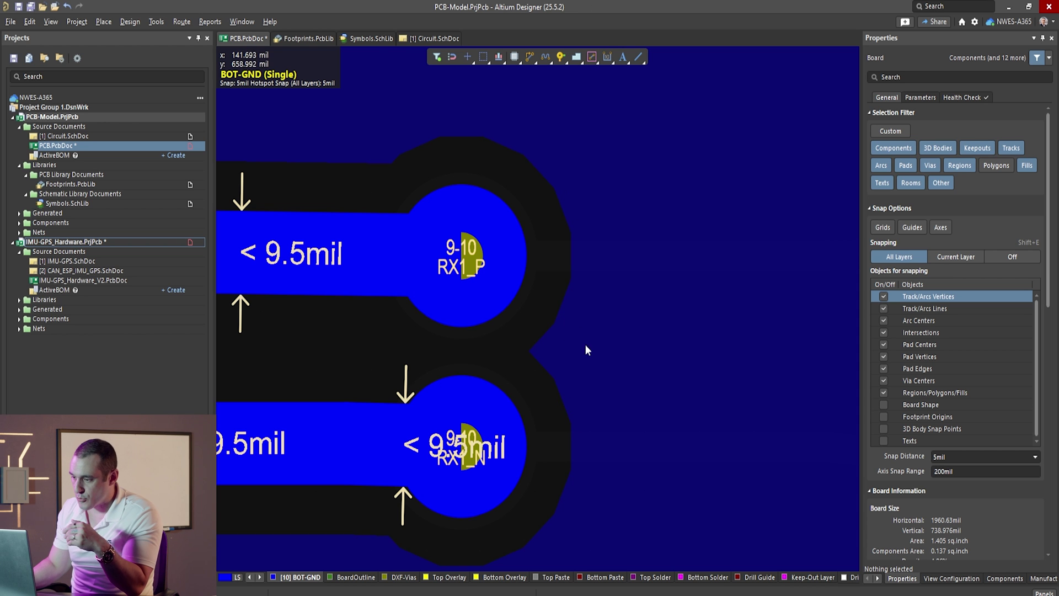
scroll(603, 349, "down", 2, "ctrl")
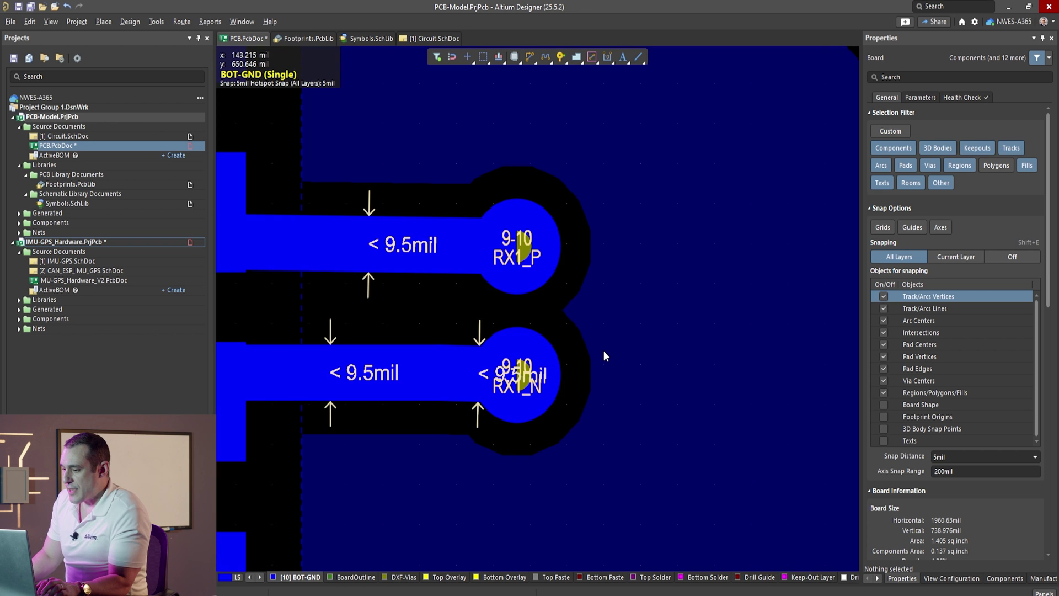
Turn off single-layer mode and re-centre the RX1 vias with all layers shown
key("shift+s")
scroll(604, 350, "down", 1, "ctrl")
scroll(647, 310, "down", 2, "ctrl")
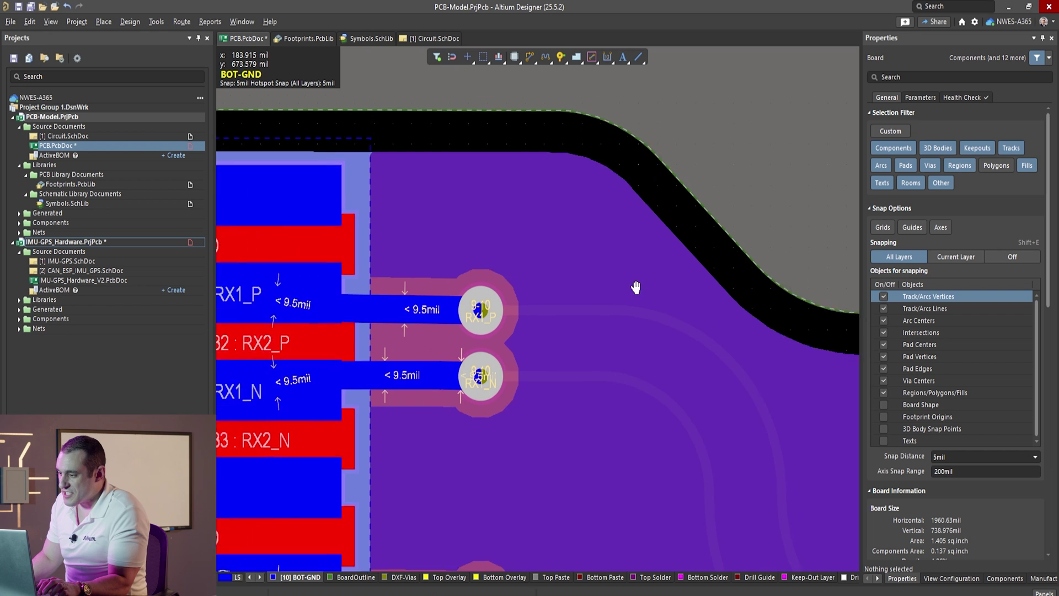
scroll(633, 284, "up", 3, "ctrl")
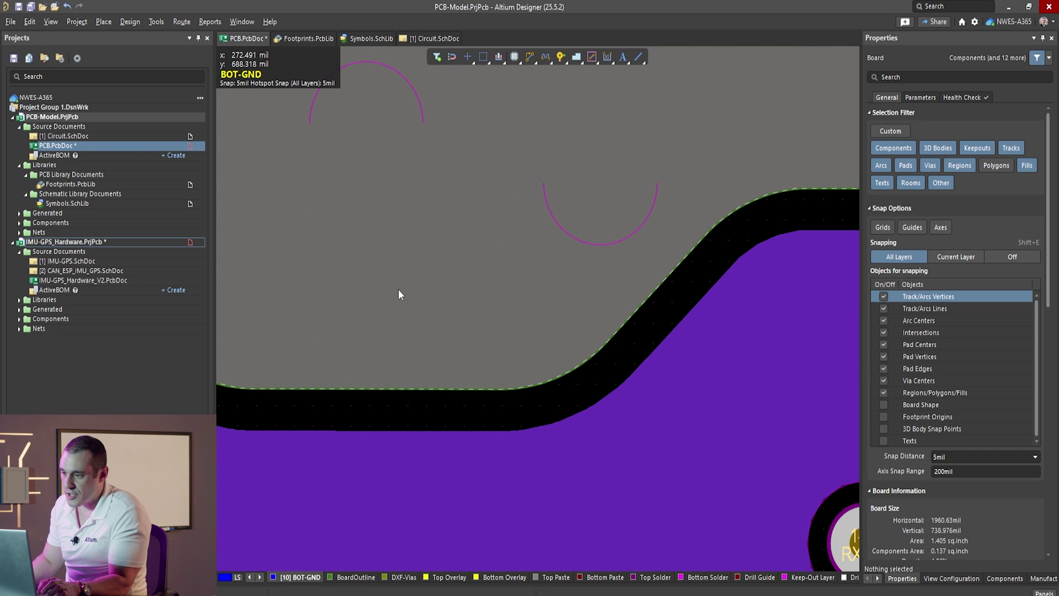
right_click_drag(315, 369, 685, 271)
scroll(604, 259, "up", 2, "ctrl")
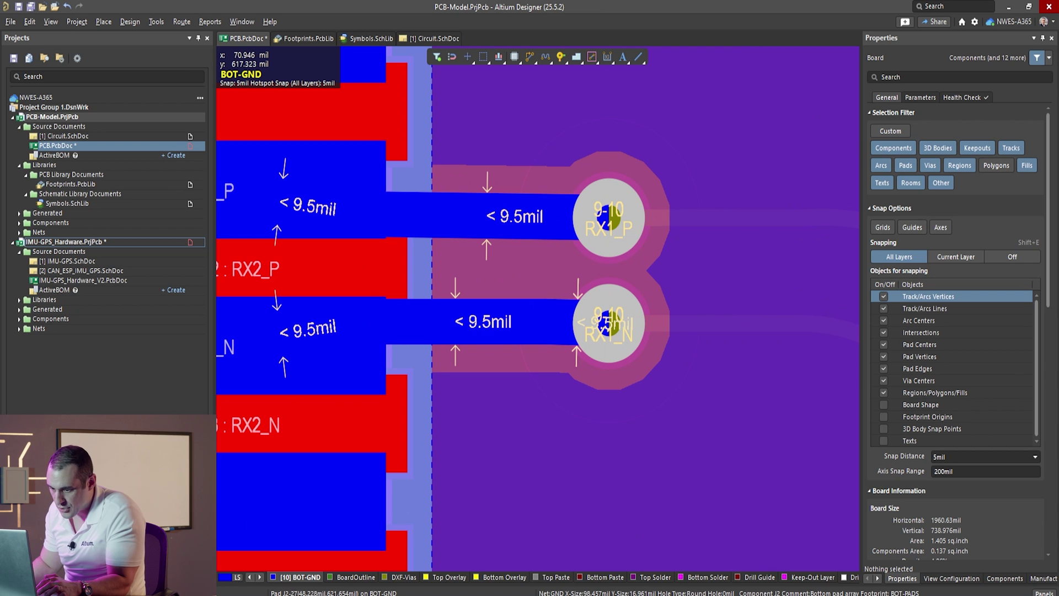
left_click(260, 577)
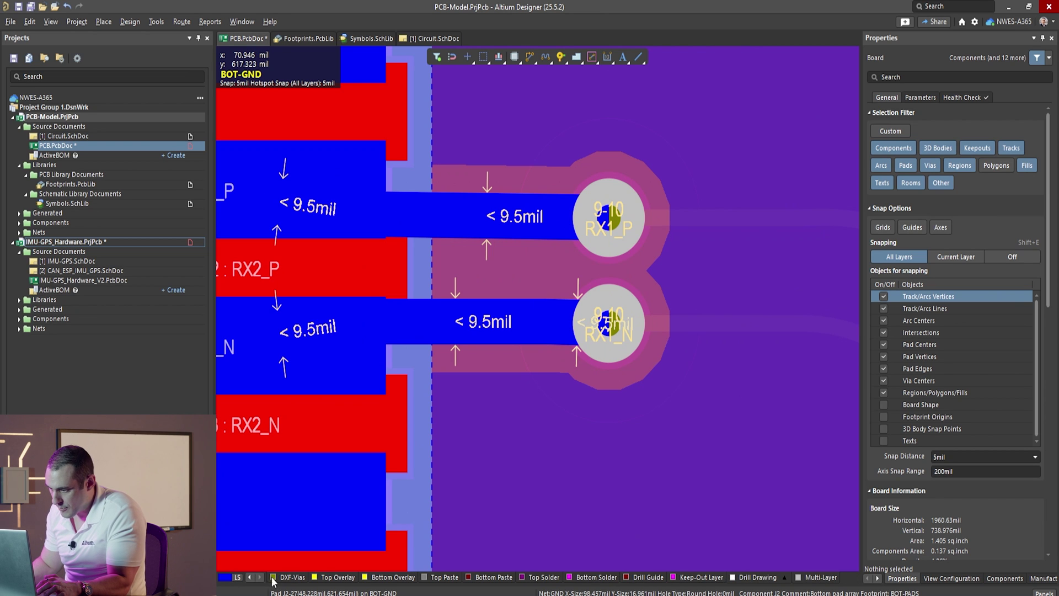
Show the Keep-Out Layer alone and draw keepout lines joining the right and left arc ends
left_click(714, 579)
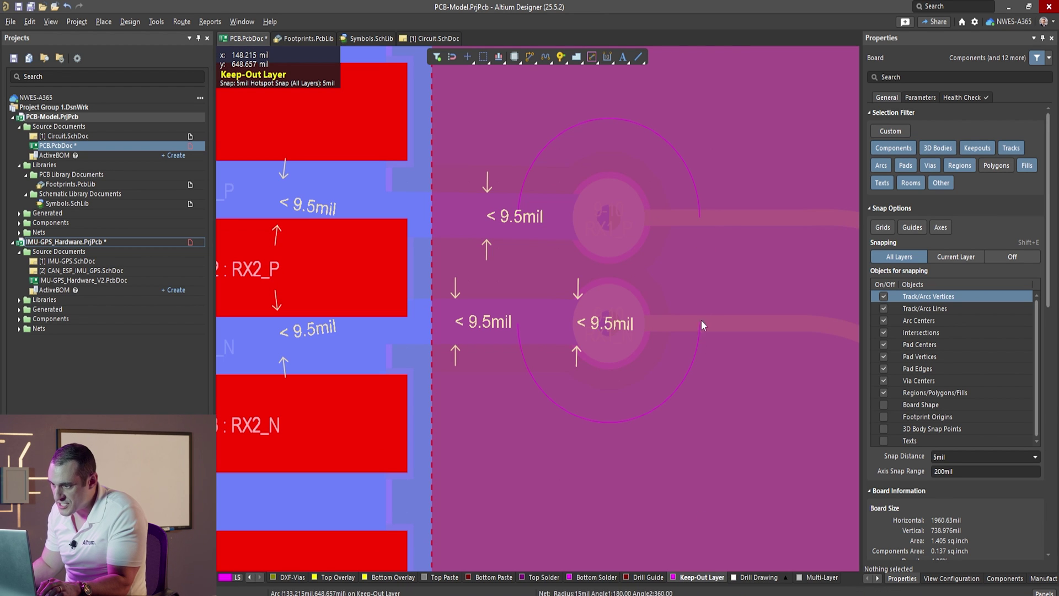
key("shift+s")
key("shift+s")
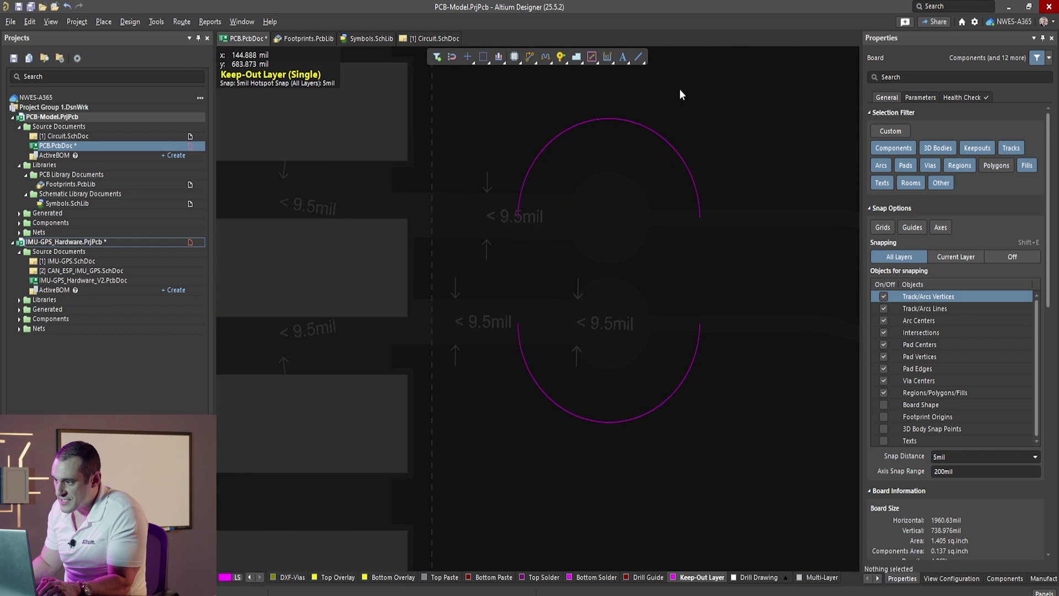
left_click(641, 57)
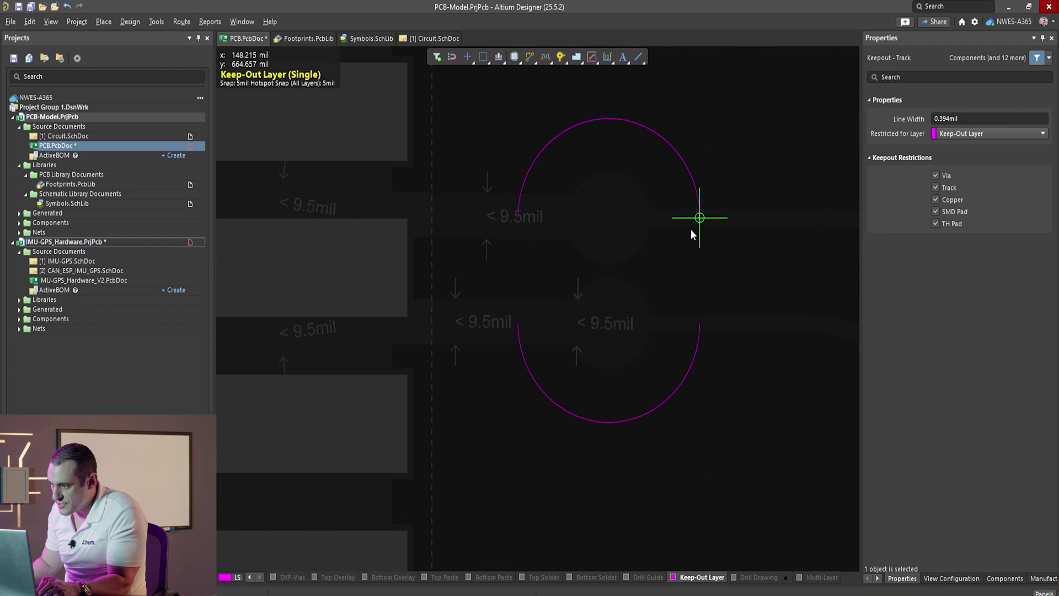
left_click(698, 217)
left_click(699, 325)
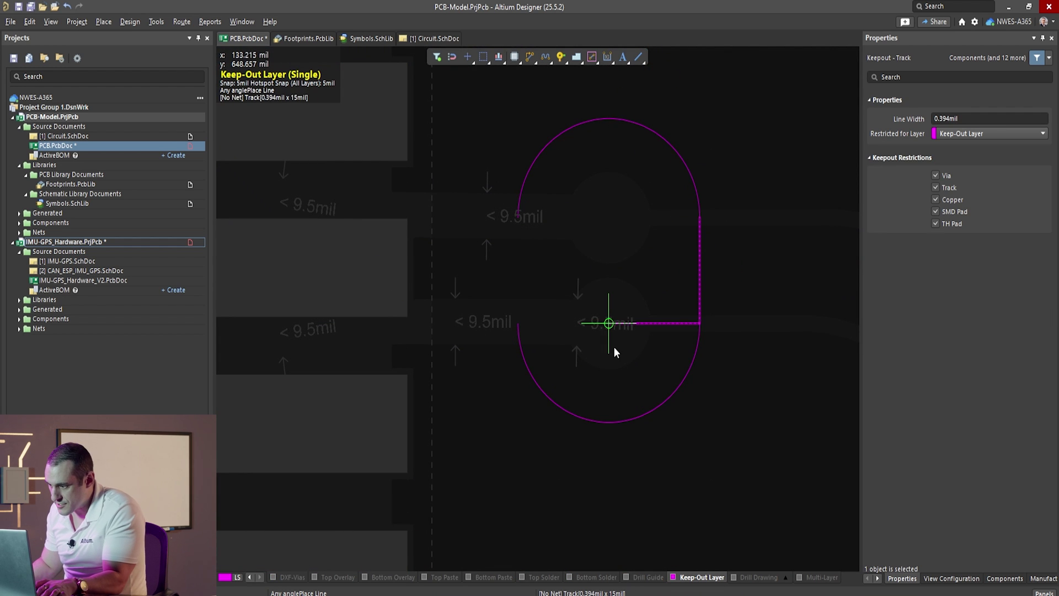
right_click(610, 322)
left_click(518, 326)
left_click(518, 217)
right_click(673, 229)
right_click(673, 229)
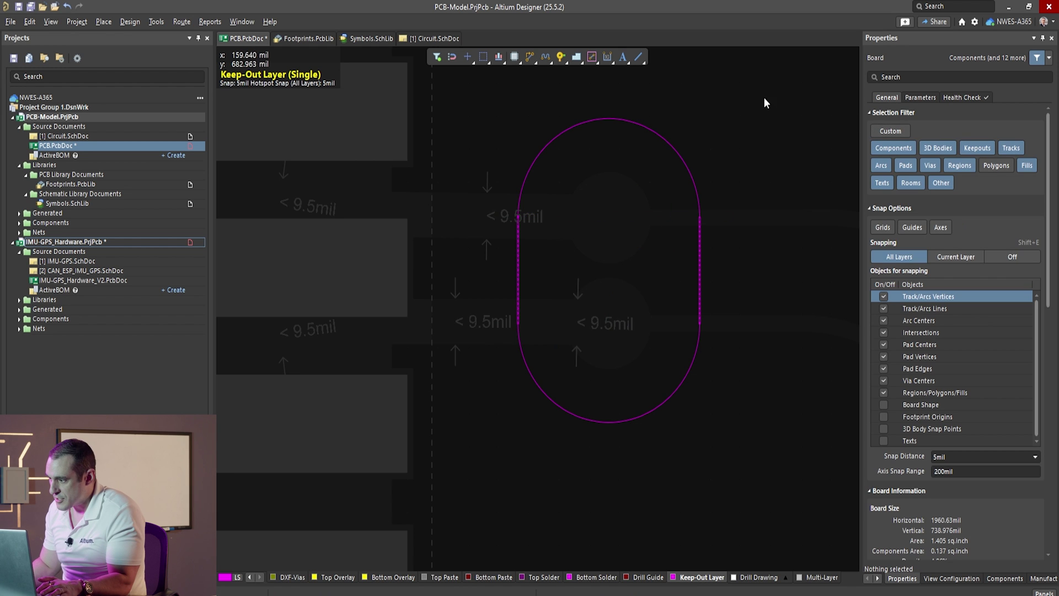
Select the two arcs and two lines and convert them into a filled keepout region
left_click_drag(772, 94, 500, 438)
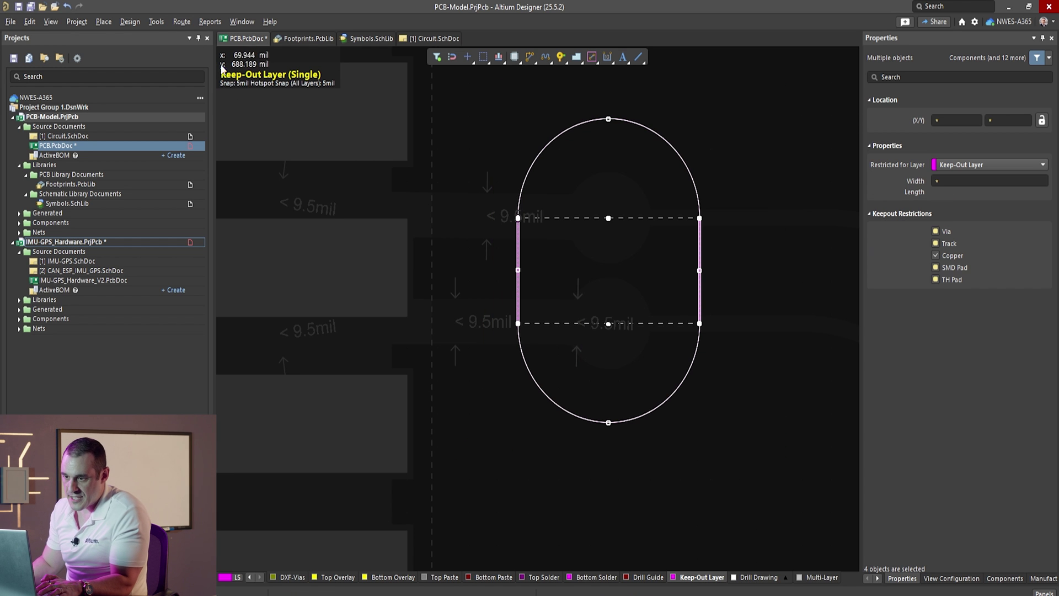
left_click(166, 21)
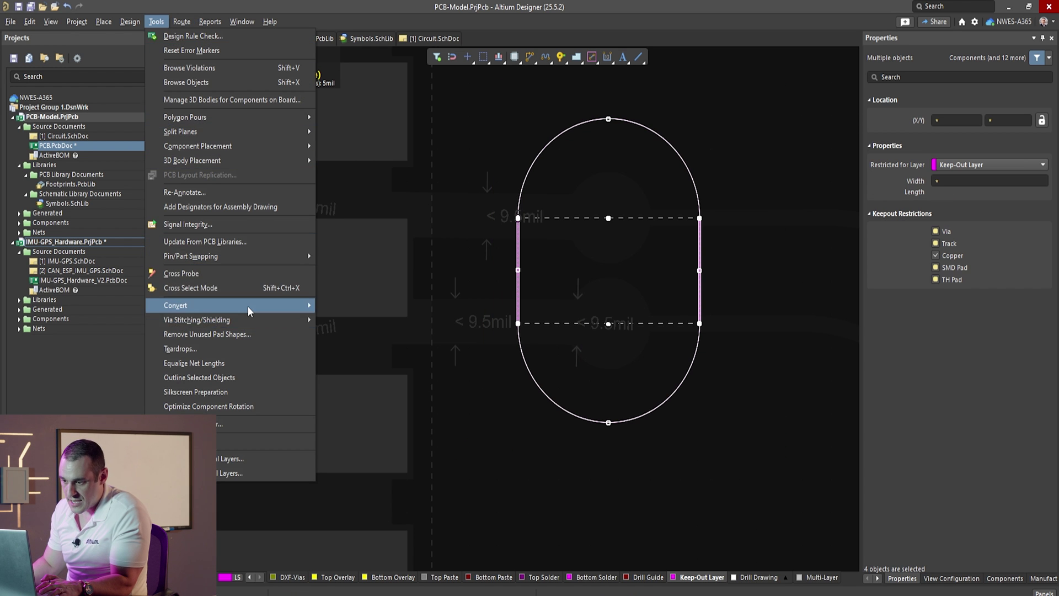
mouse_move(306, 305)
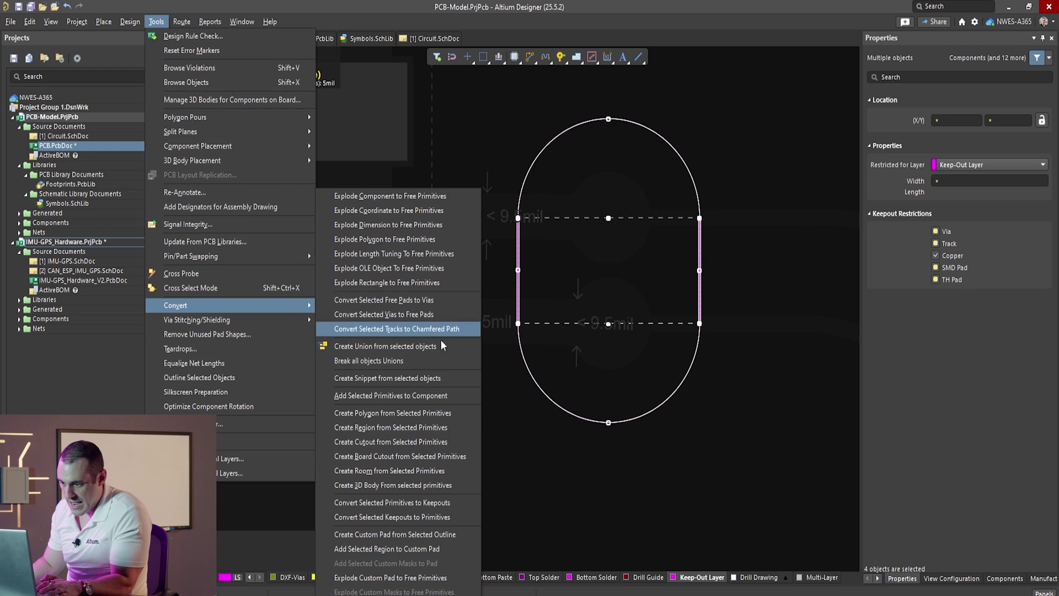
left_click(448, 426)
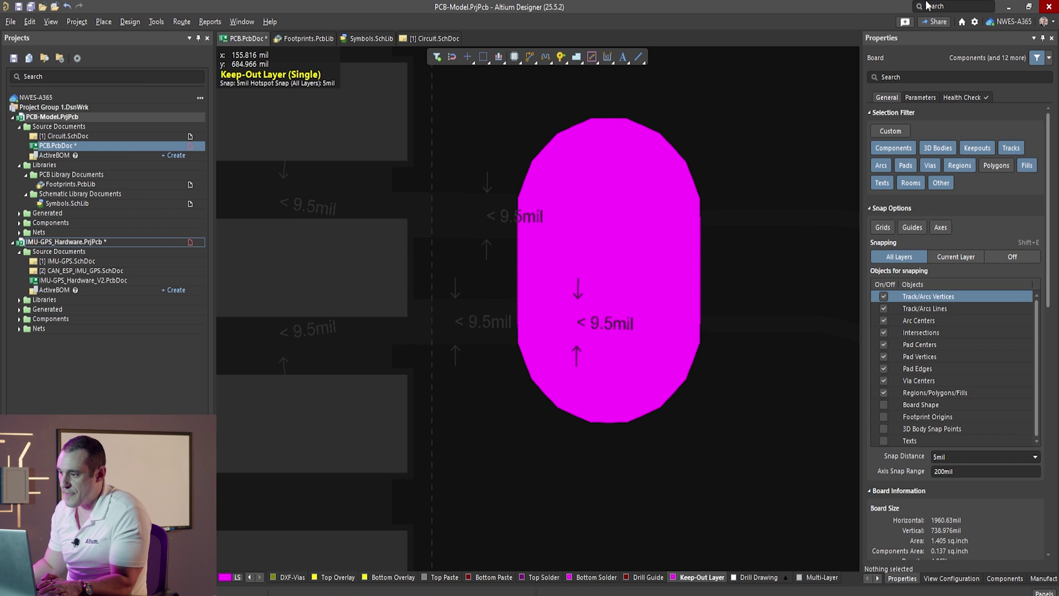
left_click_drag(733, 112, 458, 520)
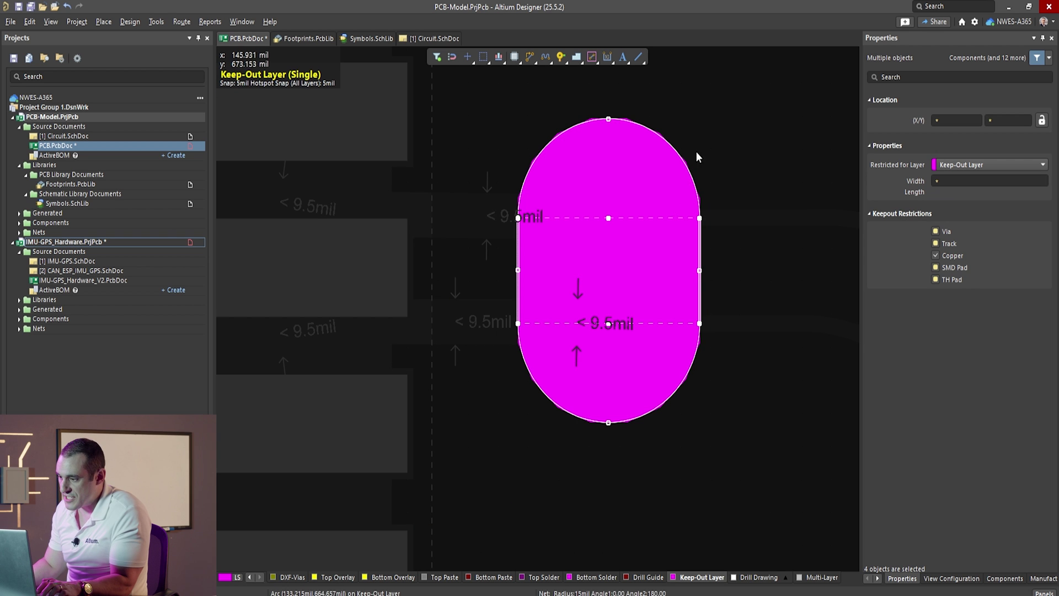
left_click(727, 224)
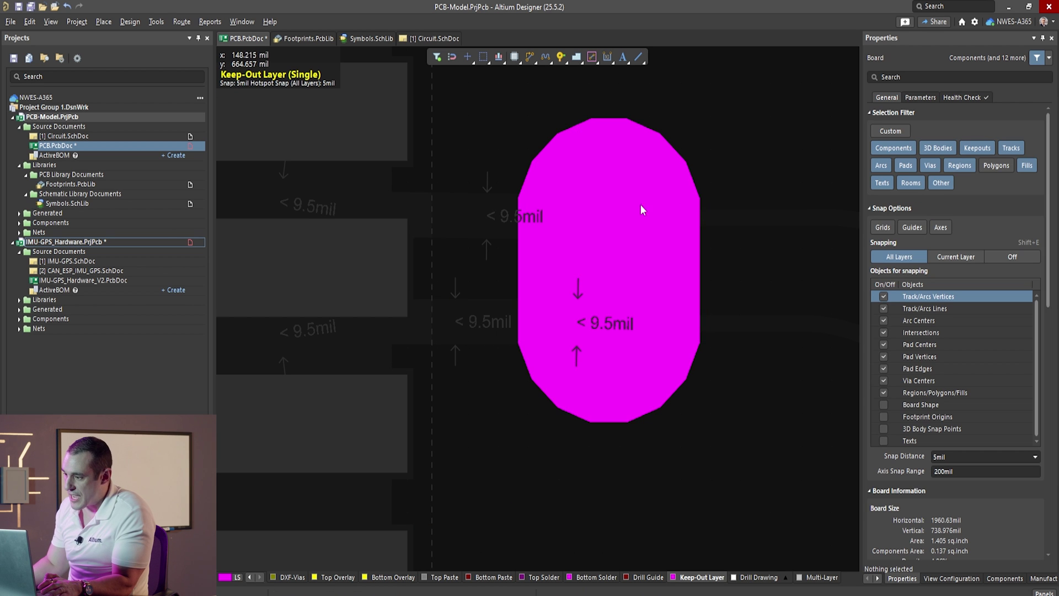
right_click(467, 434)
key("Escape")
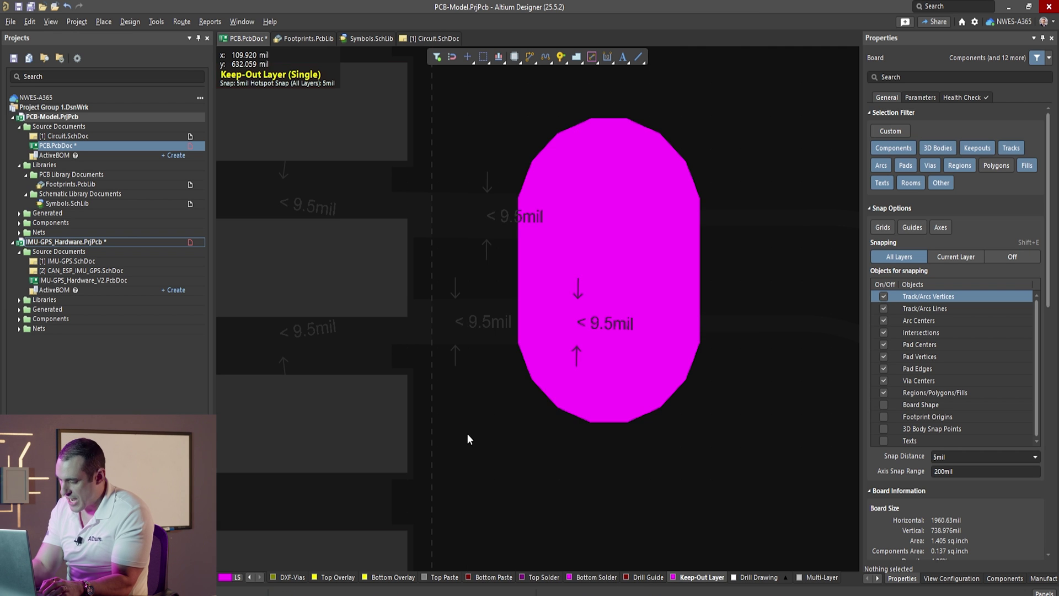
key("KP_Multiply")
key("KP_Multiply")
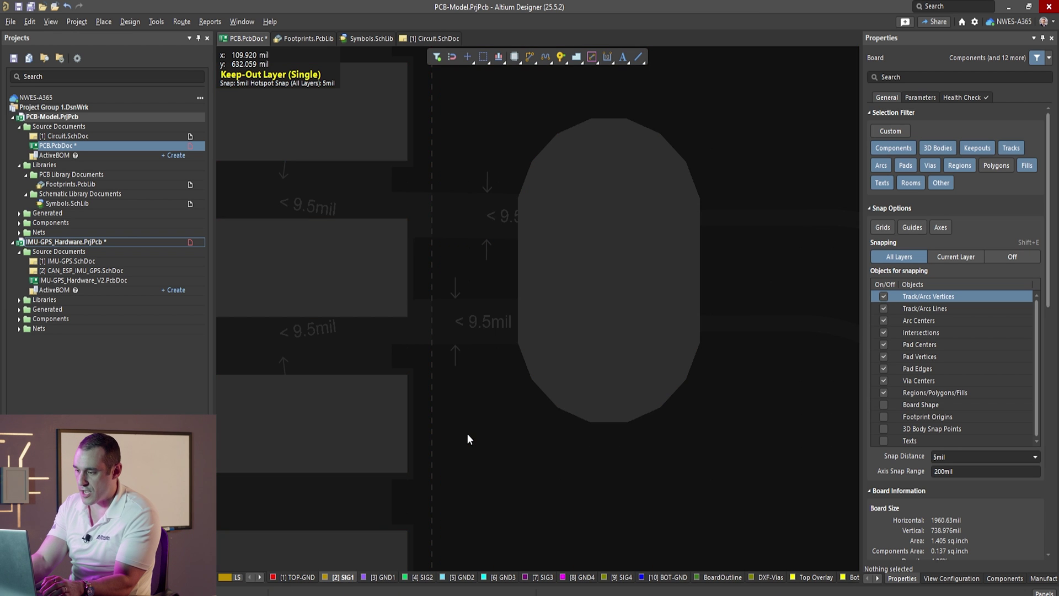
key("KP_Multiply")
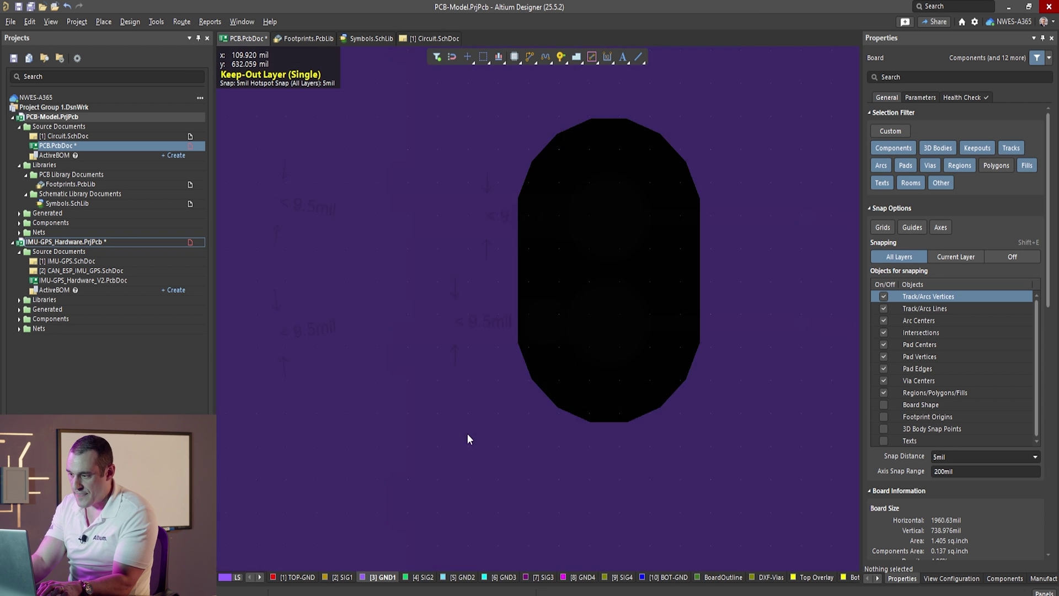
key("KP_Multiply")
key("KP_Multiply")
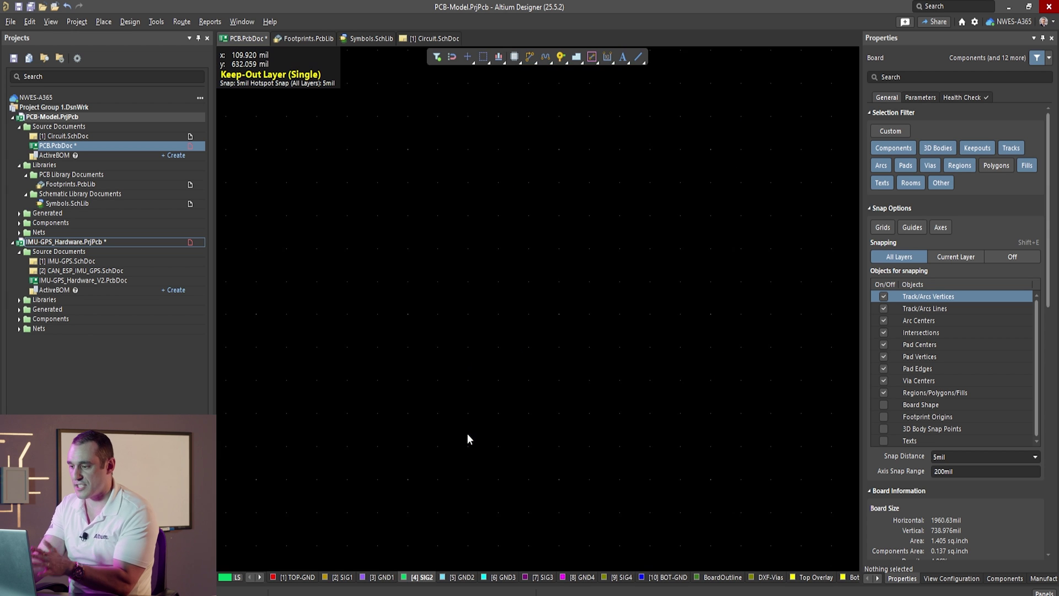
key("KP_Multiply")
key("KP_Multiply")
key("KP_Multiply")
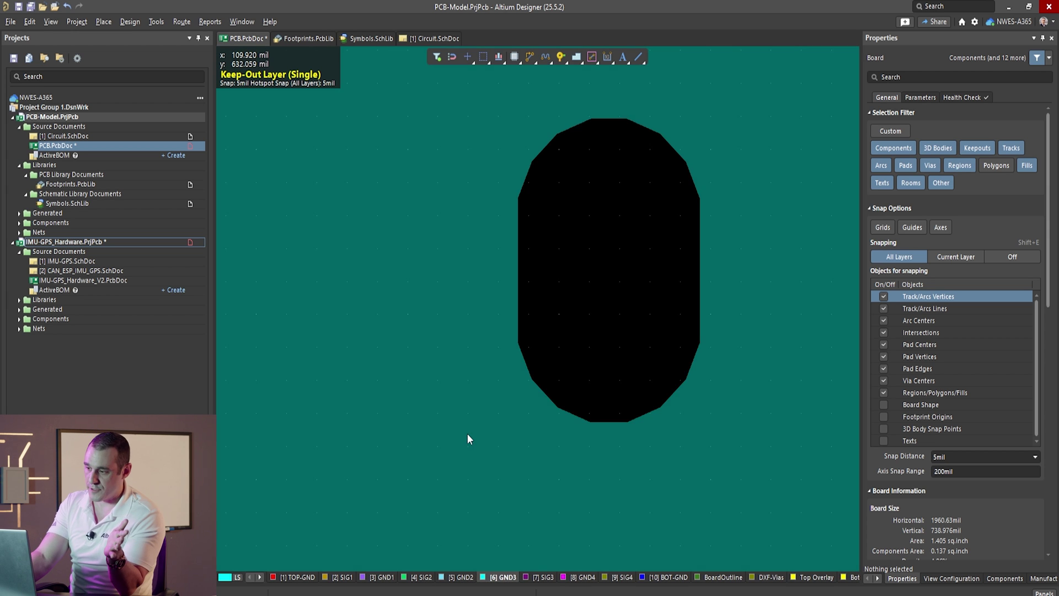
key("KP_Multiply")
key("KP_Multiply")
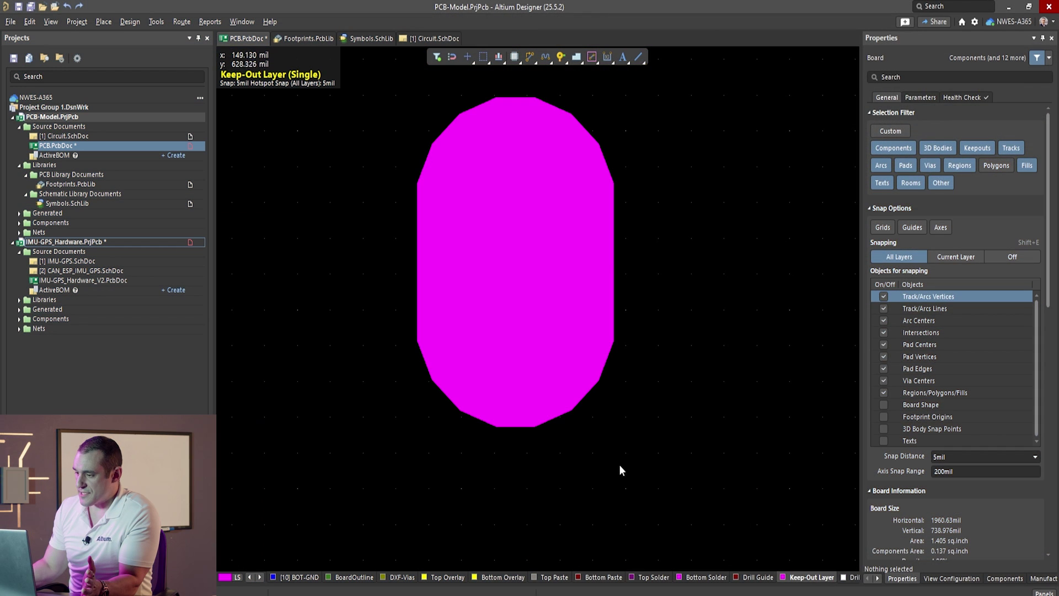
left_click(561, 342)
key("Delete")
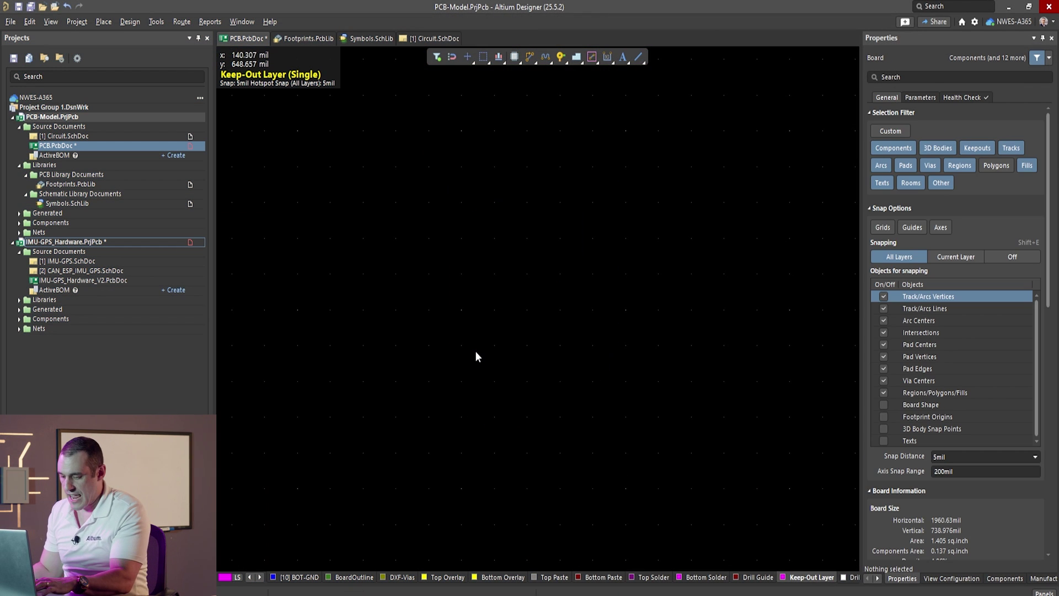
left_click(298, 577)
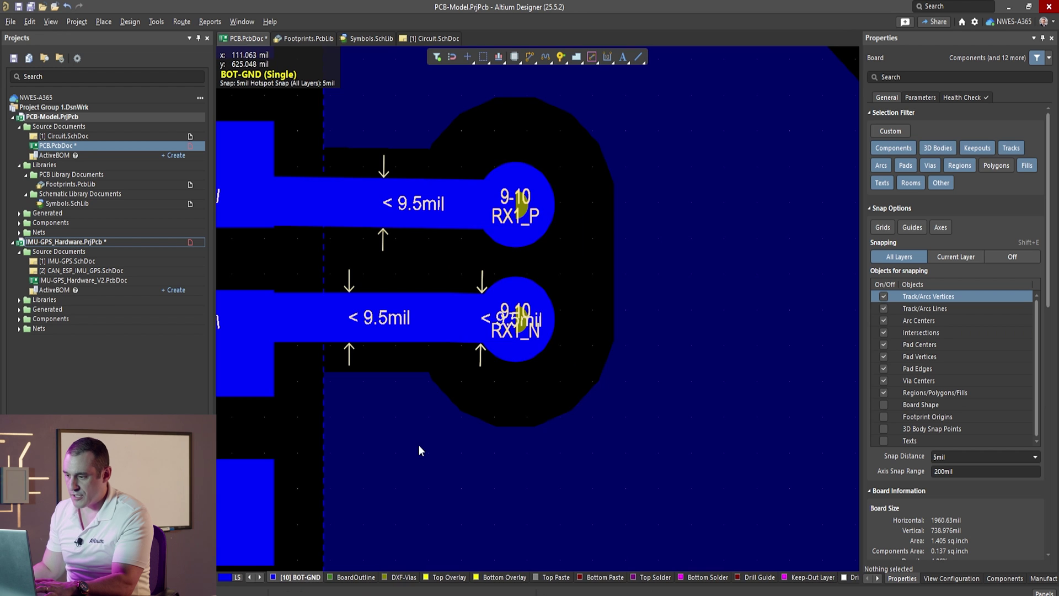
key("t")
key("g")
key("a")
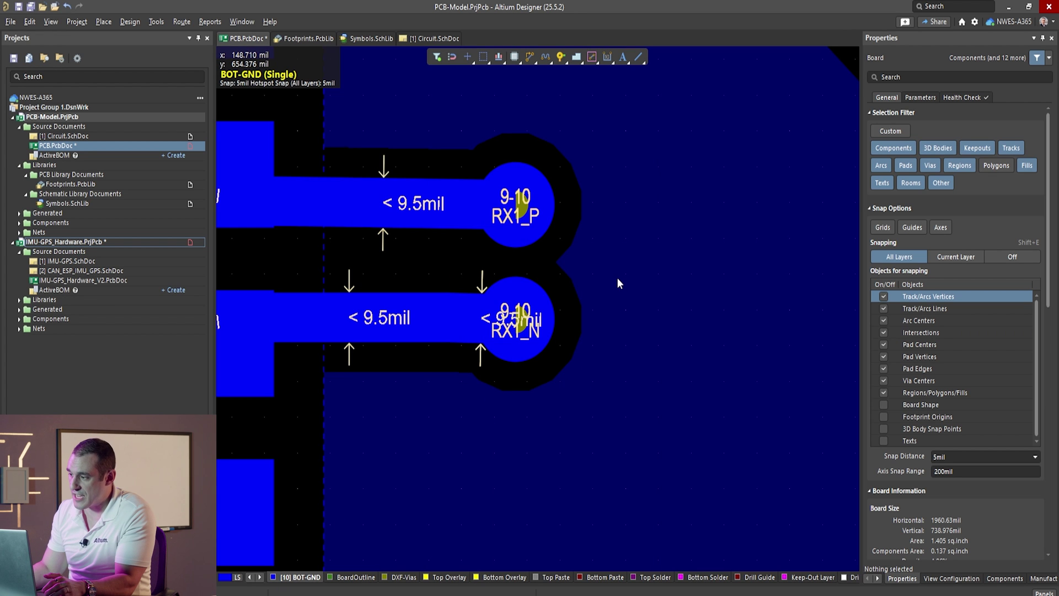
scroll(618, 277, "right", 1)
scroll(618, 277, "down", 3, "ctrl")
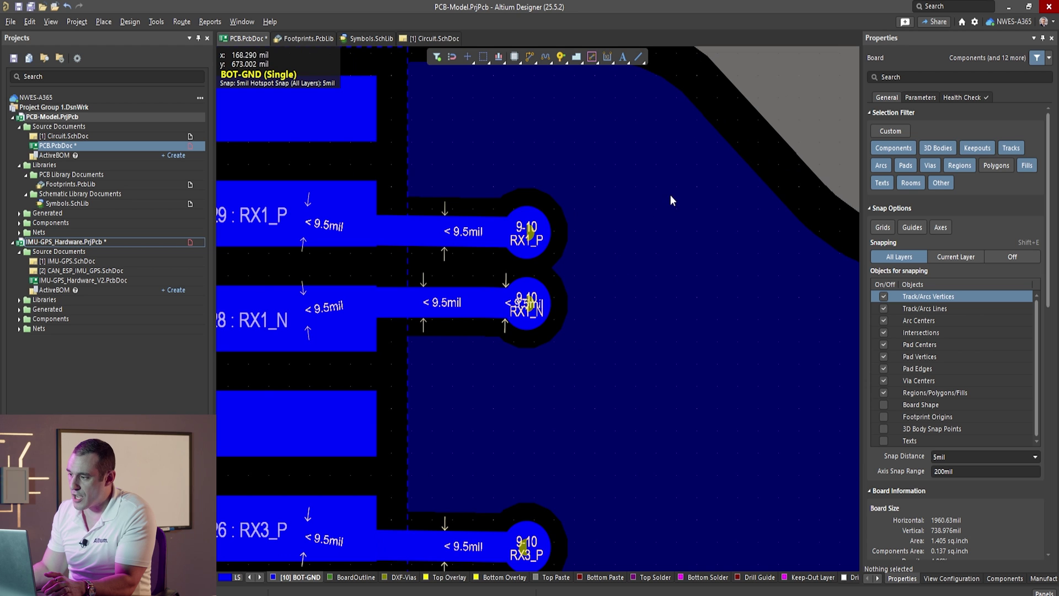
left_click(811, 577)
Restrict both keep-out arcs to the BOT-GND layer
right_click_drag(750, 316, 767, 144)
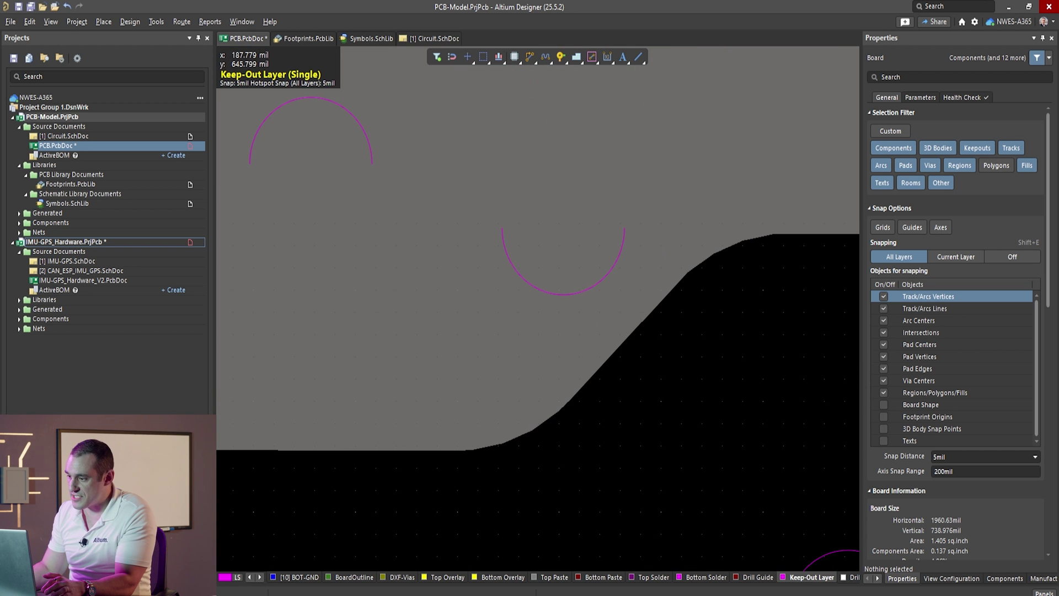
left_click_drag(650, 90, 326, 365)
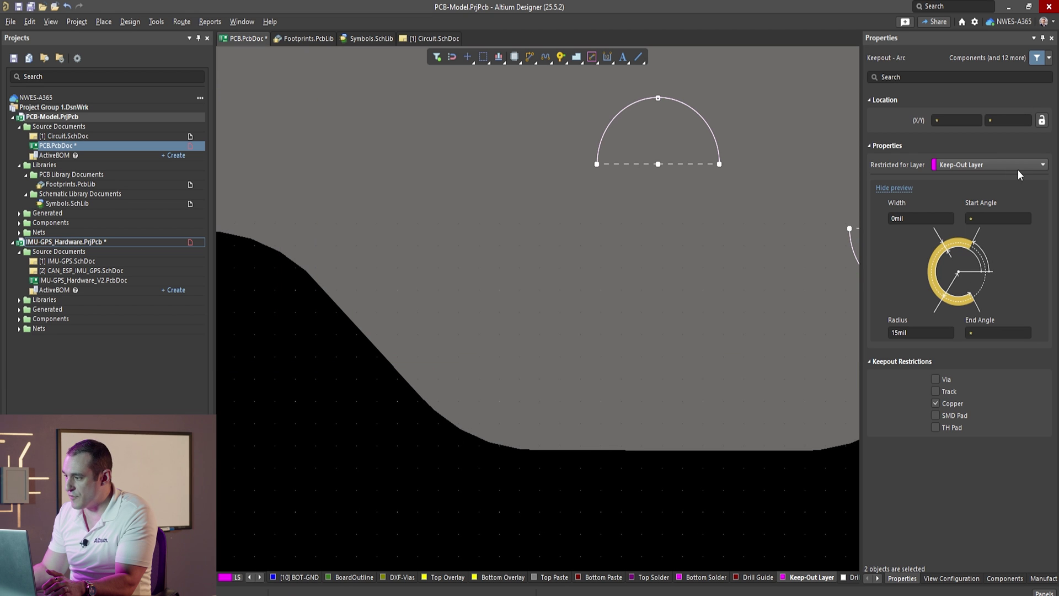
left_click(986, 164)
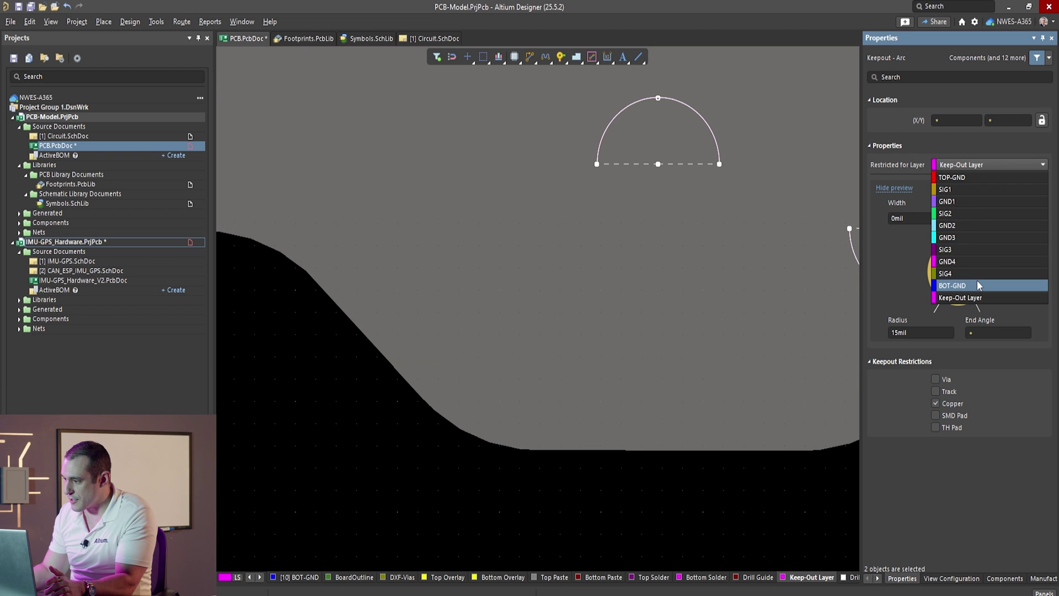
left_click(977, 281)
left_click(661, 315)
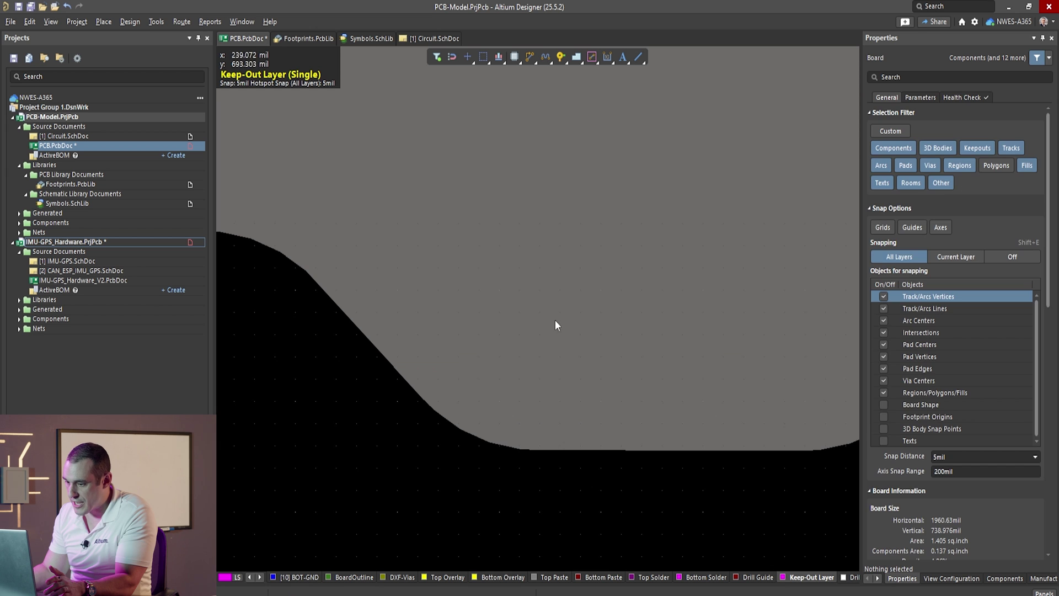
On BOT-GND, copy the keepout arc and place the copy around the RX1_N via
left_click(297, 577)
left_click(723, 162)
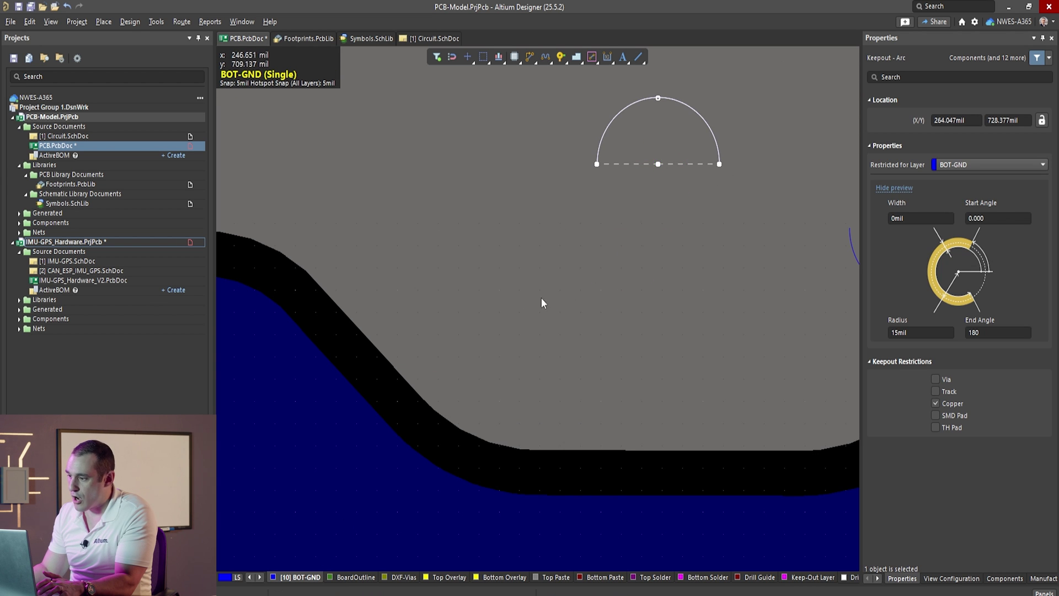
right_click_drag(398, 440, 509, 351)
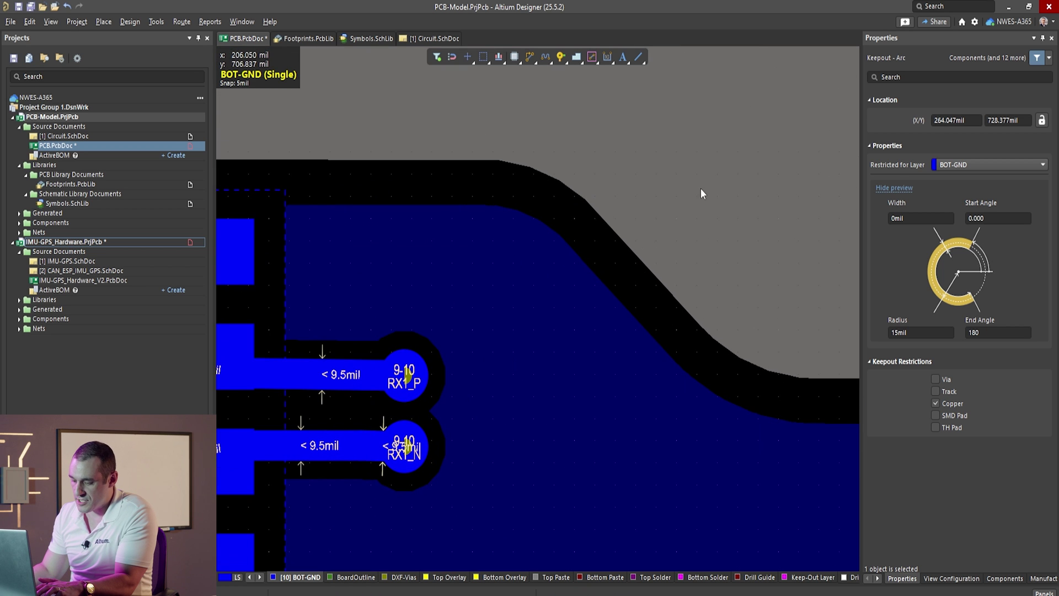
key("ctrl+v")
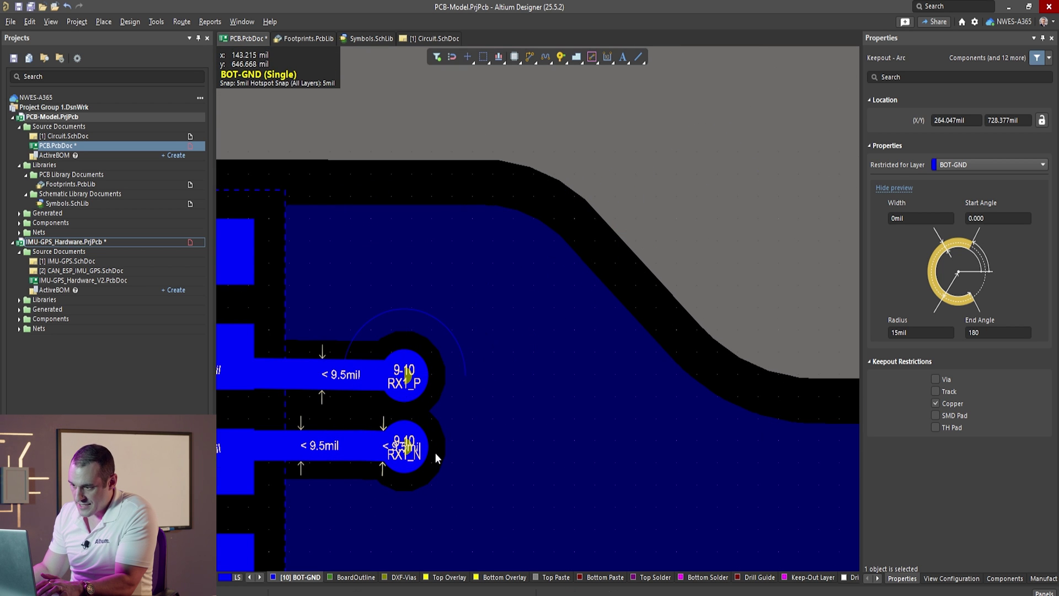
key("ctrl+v")
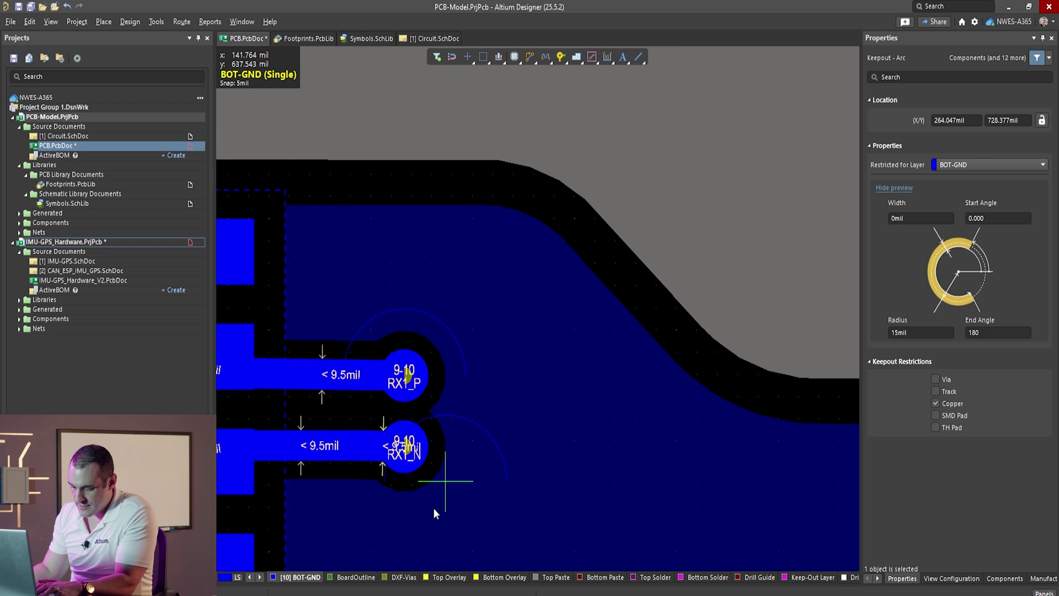
left_click(412, 455)
scroll(411, 457, "up", 3, "ctrl")
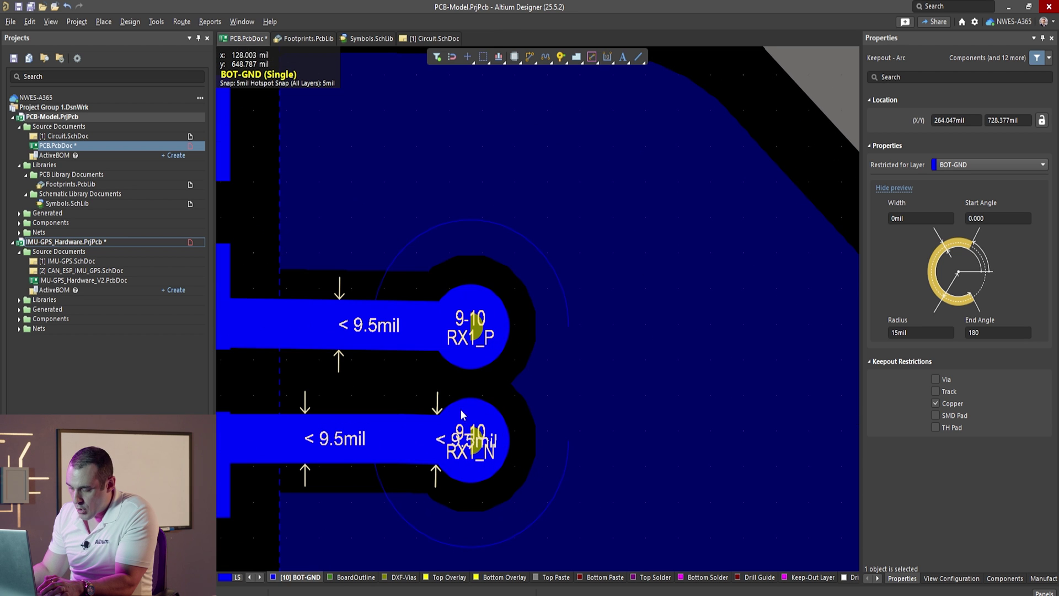
Draw two vertical lines on BOT-GND closing the right and left sides of the arcs
left_click(638, 57)
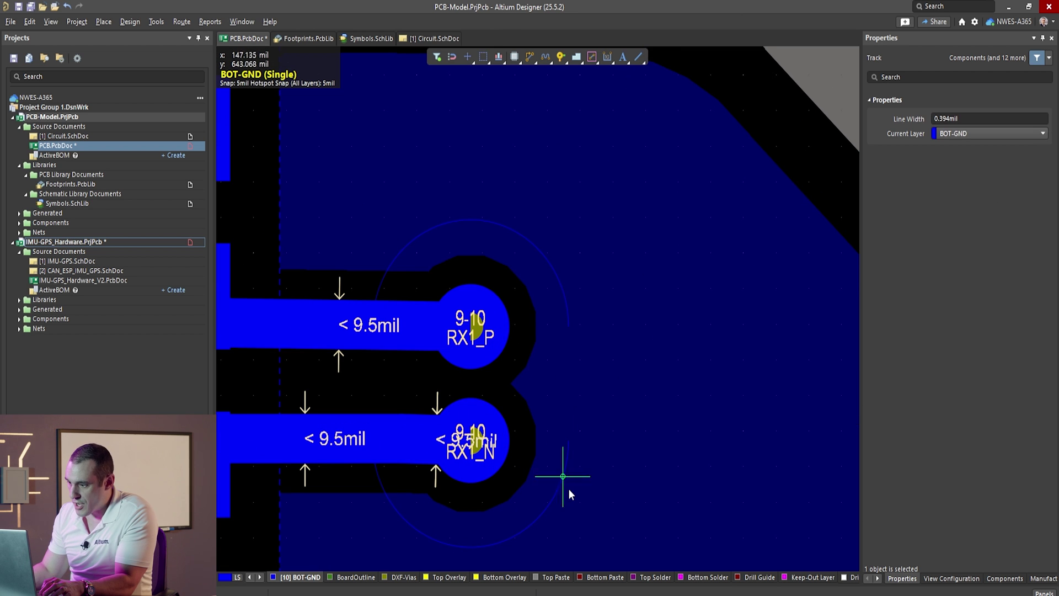
left_click(568, 440)
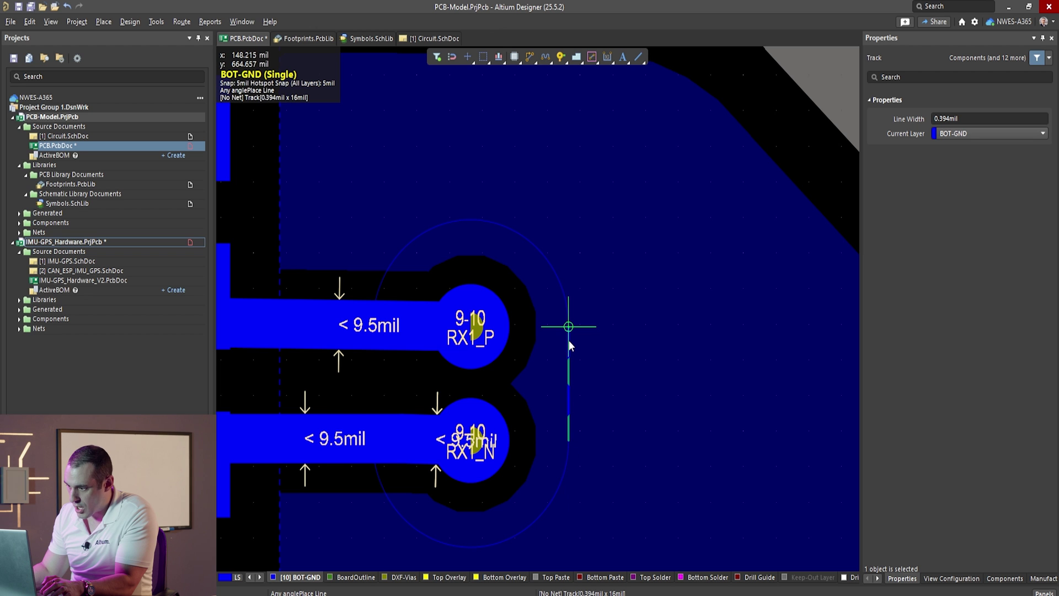
left_click(568, 340)
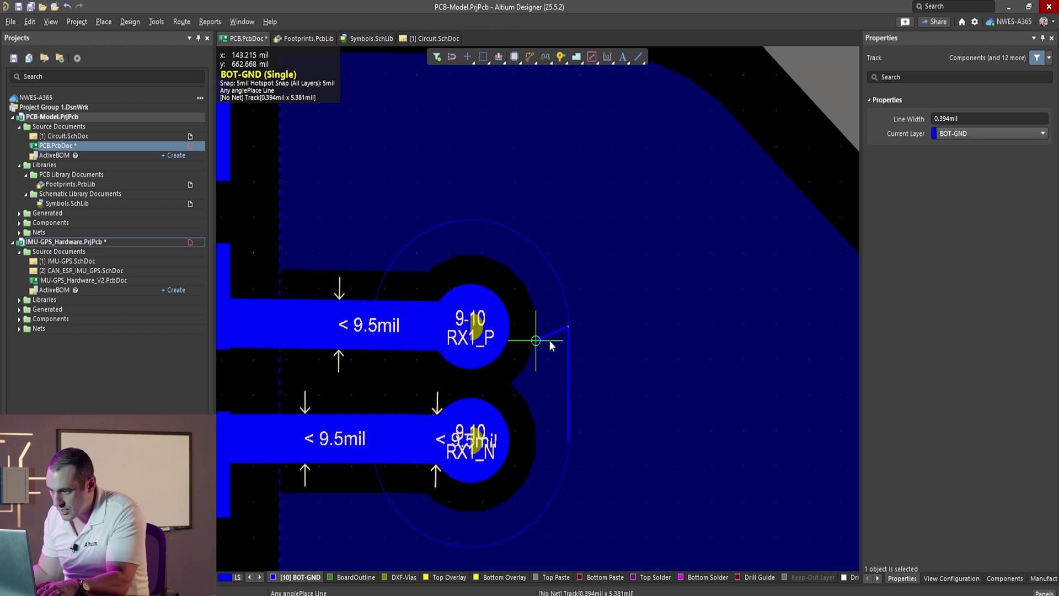
key("Escape")
left_click(374, 440)
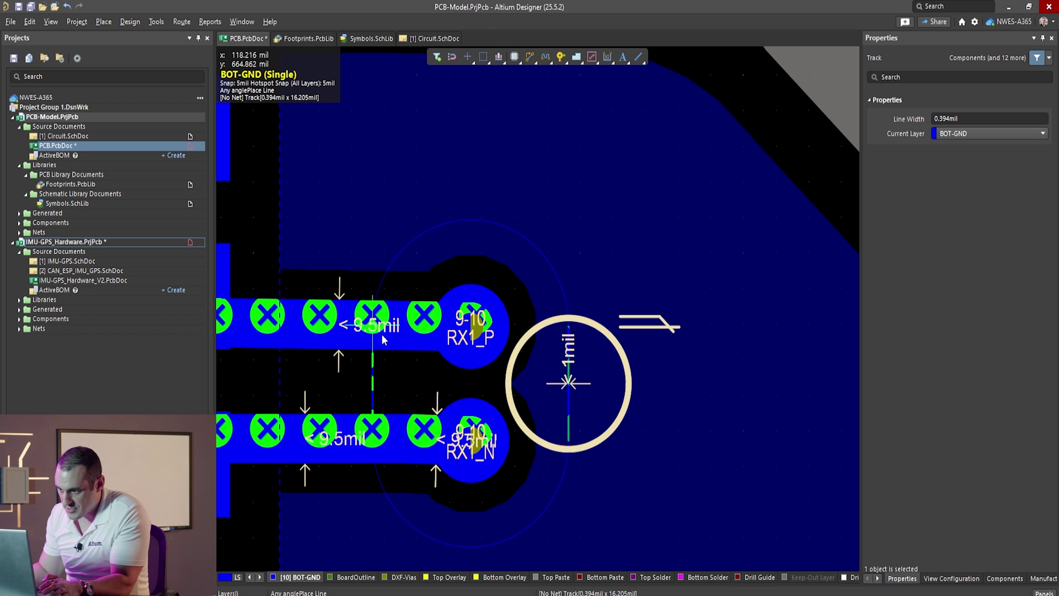
left_click(378, 302)
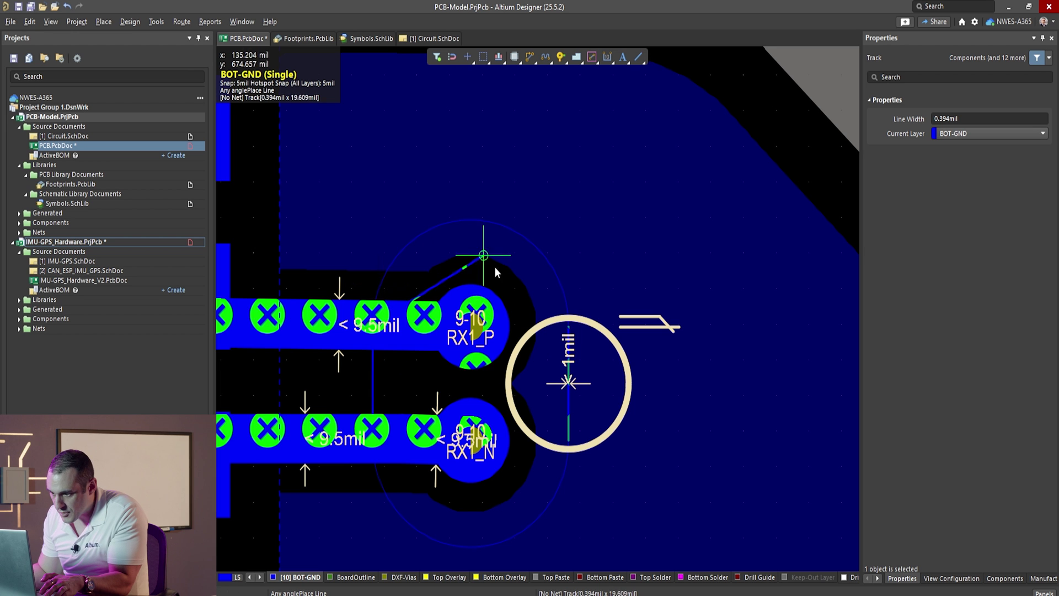
key("Escape")
Select only the arcs and new lines, leaving out the traces, and convert them into a region
left_click(318, 342)
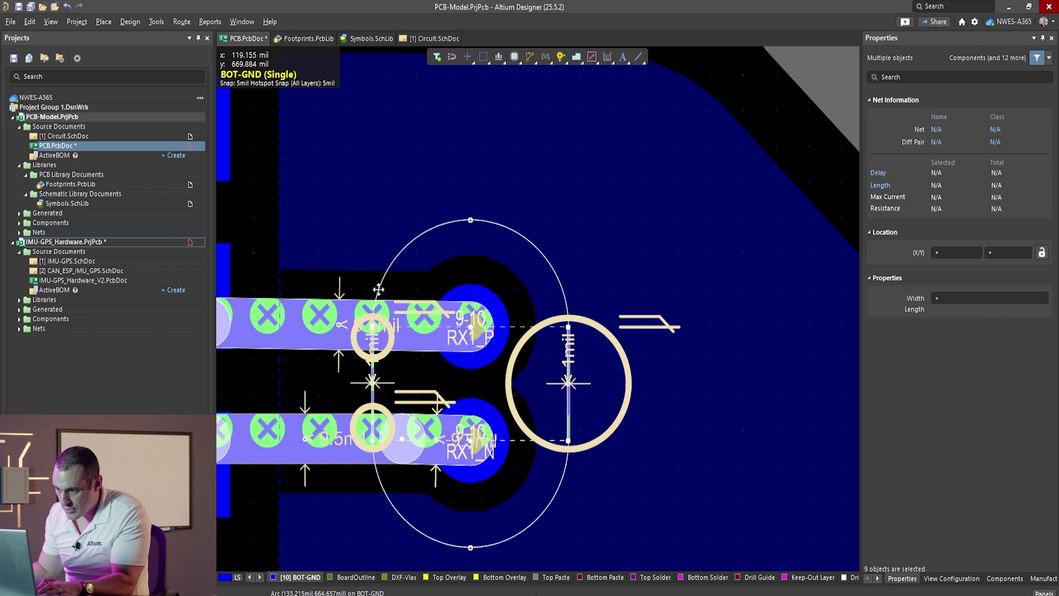
left_click(319, 342, "shift")
left_click(342, 450, "shift")
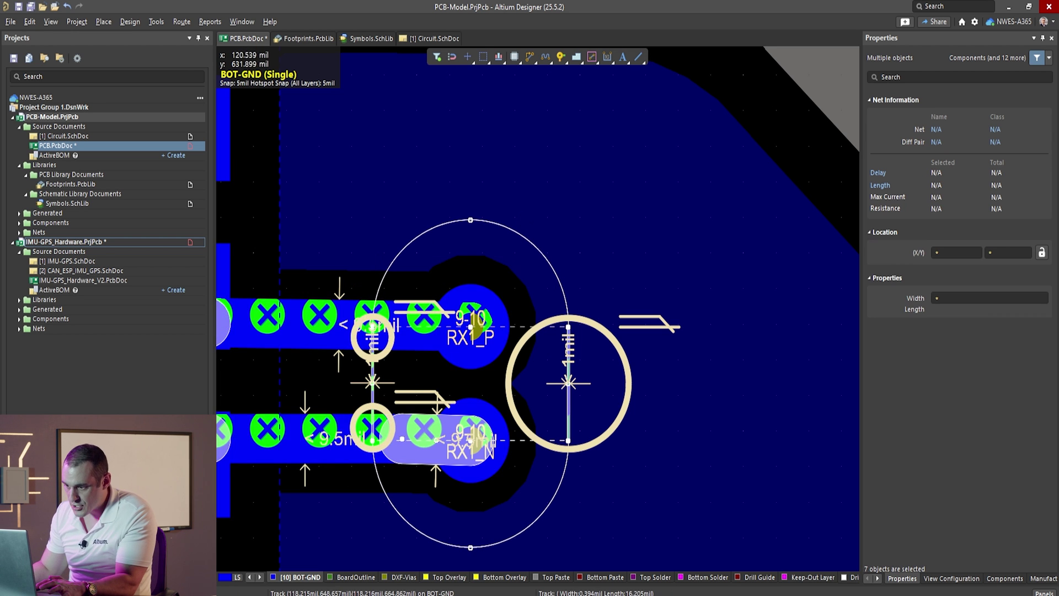
left_click(156, 21)
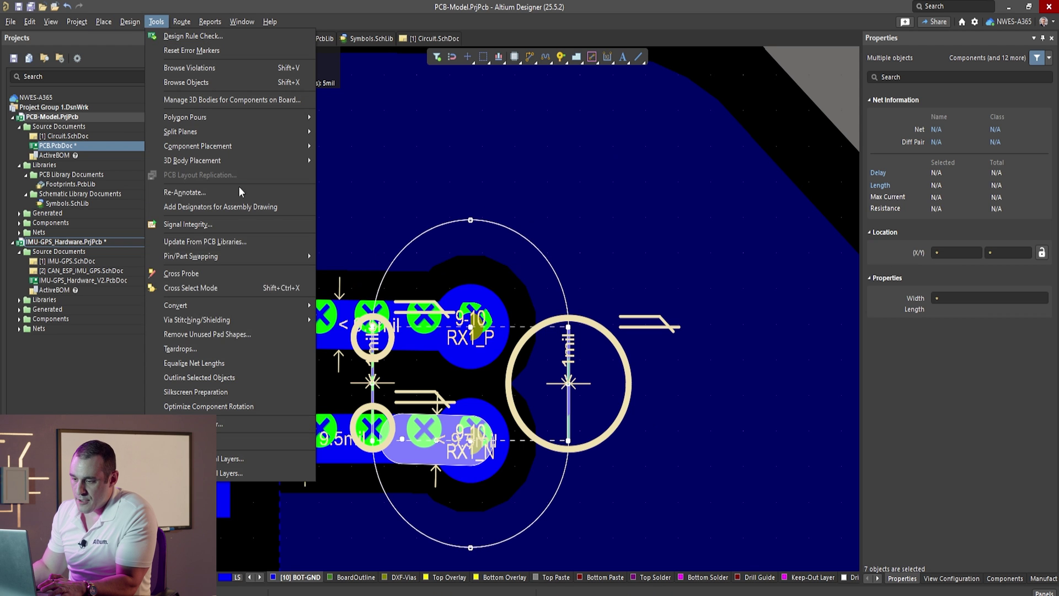
mouse_move(246, 310)
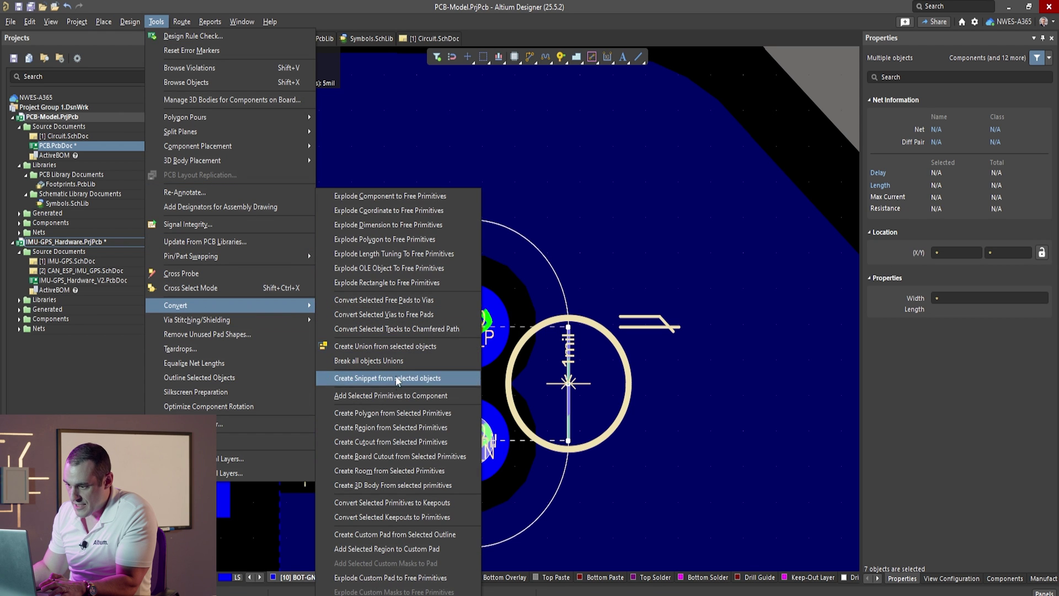
left_click(418, 428)
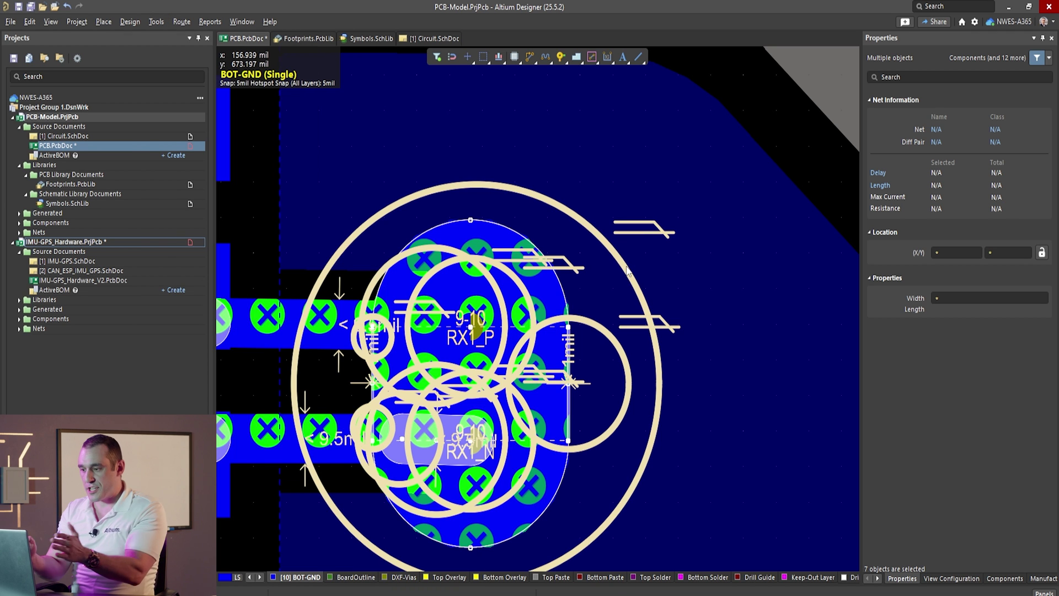
Reset the design rule error markers and clear the current selection
left_click(156, 22)
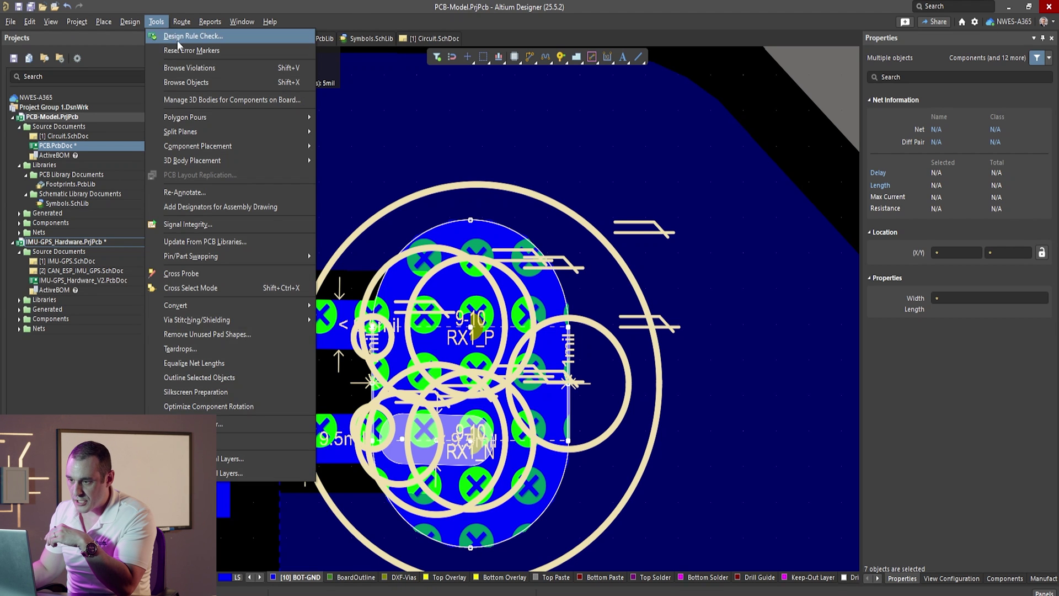
left_click(182, 50)
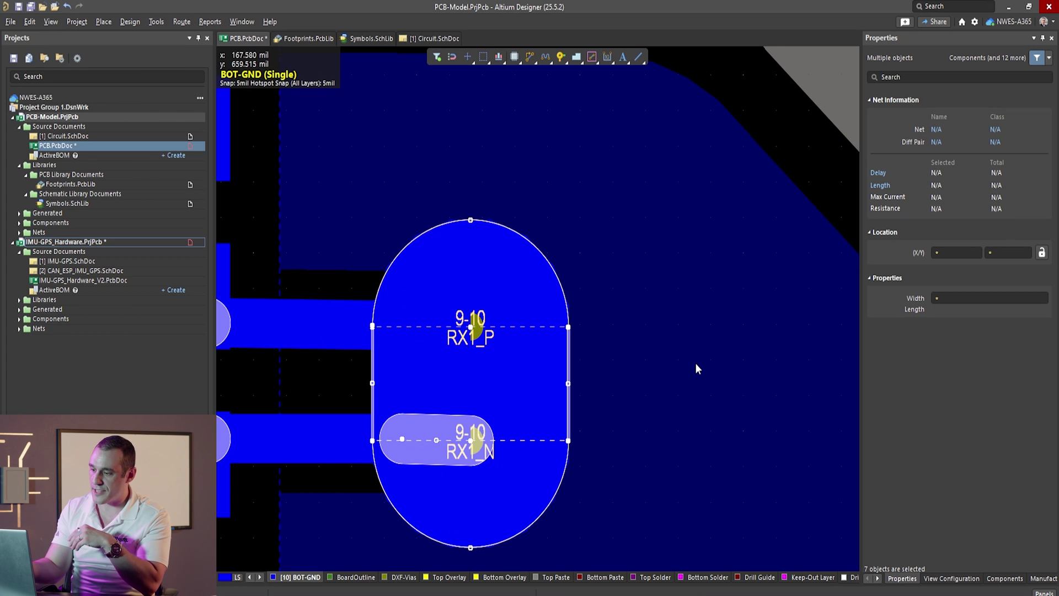
left_click(433, 424, "shift")
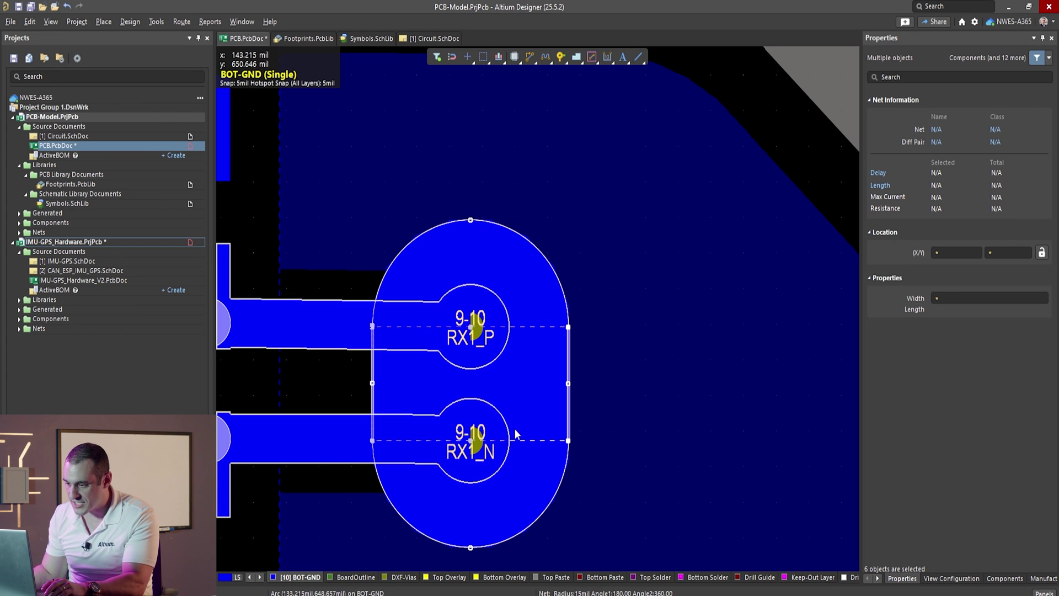
left_click(742, 293)
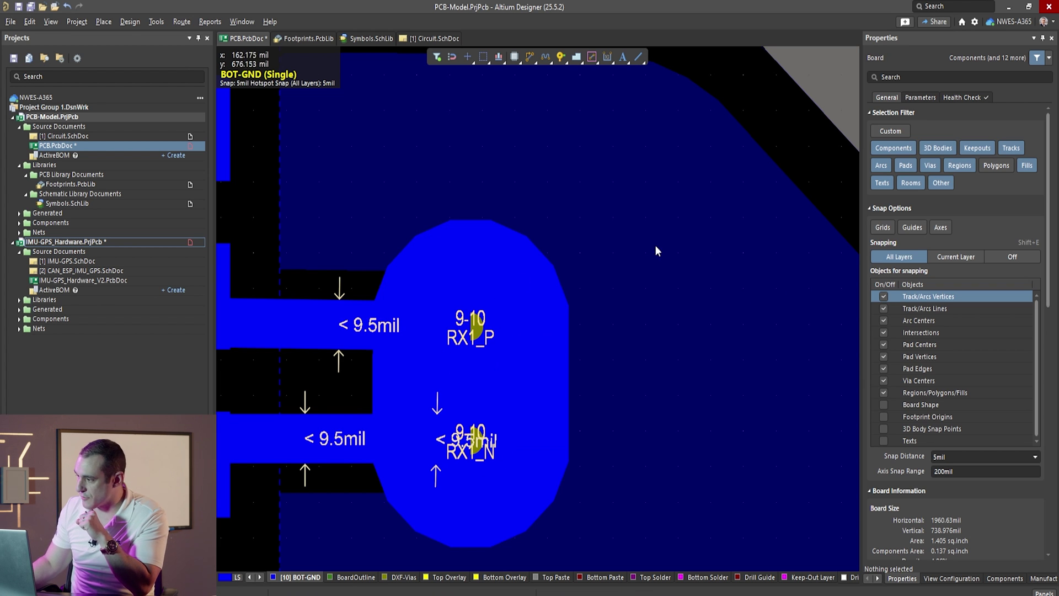
Change the new oval region's kind to Polygon Cutout
left_click(399, 278)
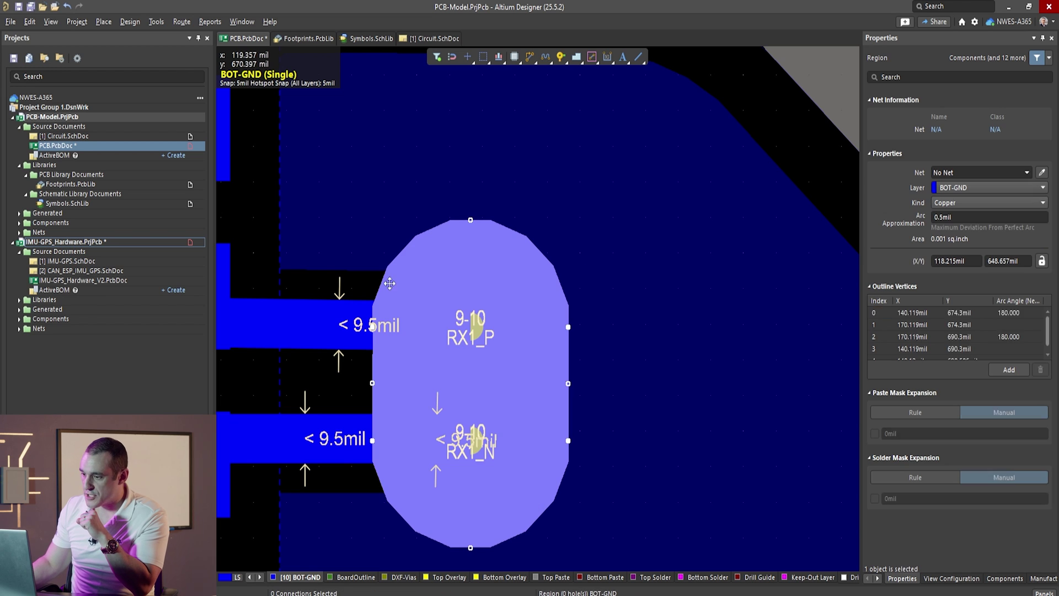
left_click(986, 206)
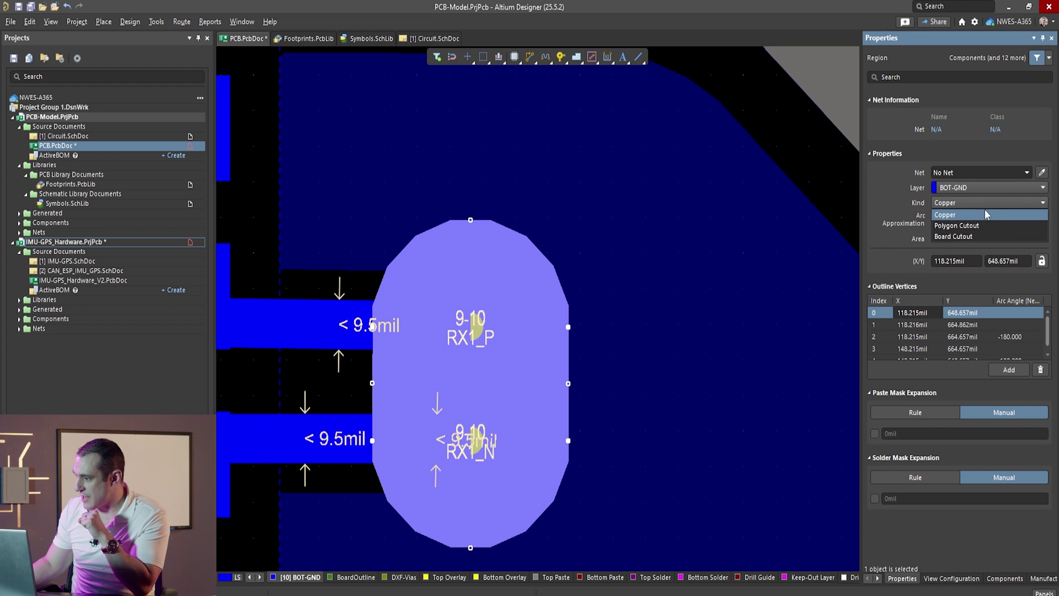
left_click(984, 226)
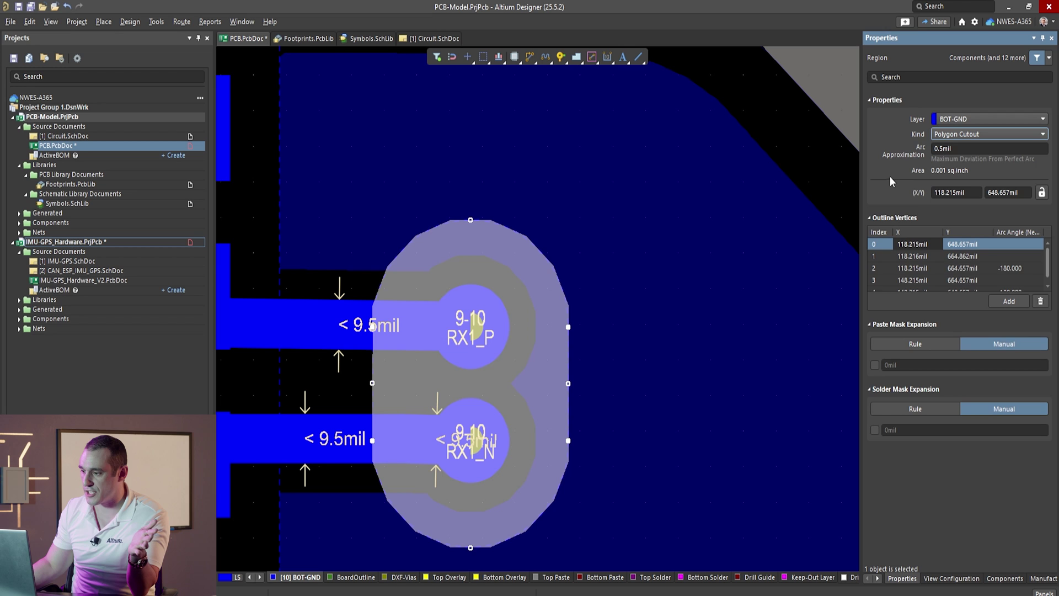
left_click(811, 162)
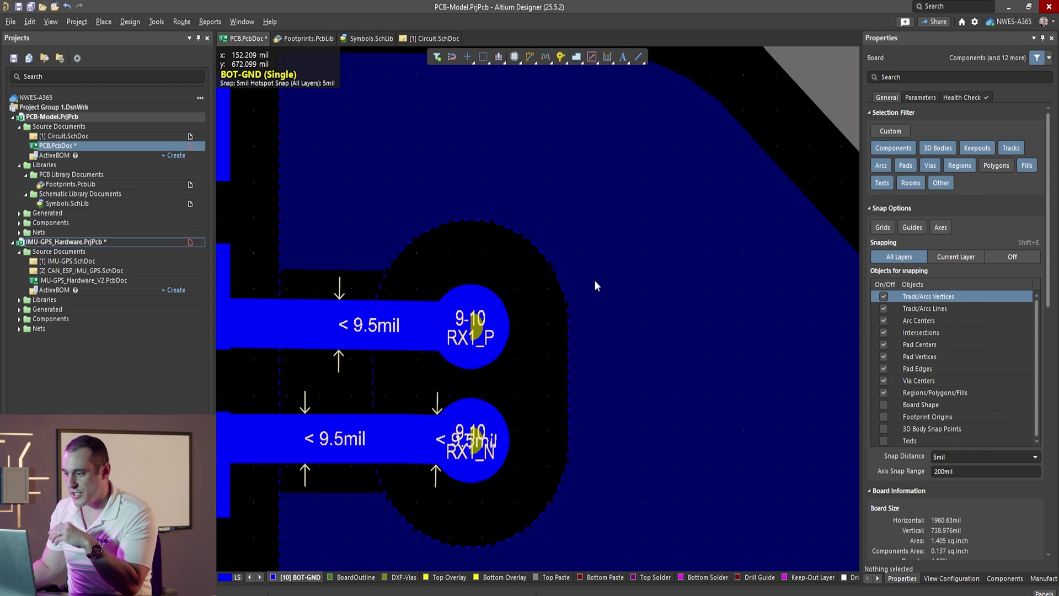
Inspect the RX1 cutout, then step the single-layer view to an inner layer
left_click(555, 319)
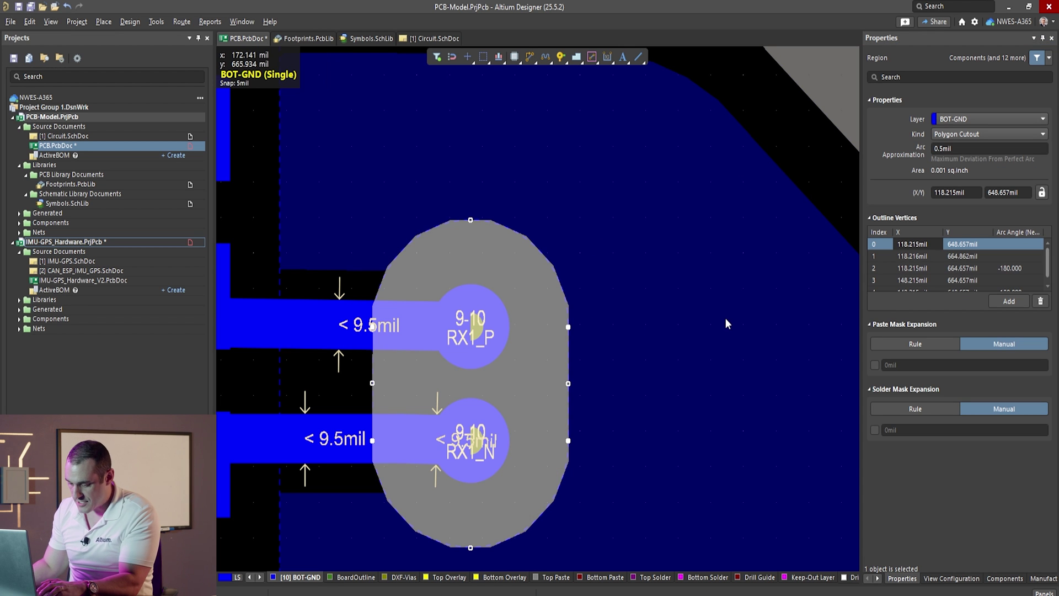
left_click(587, 331)
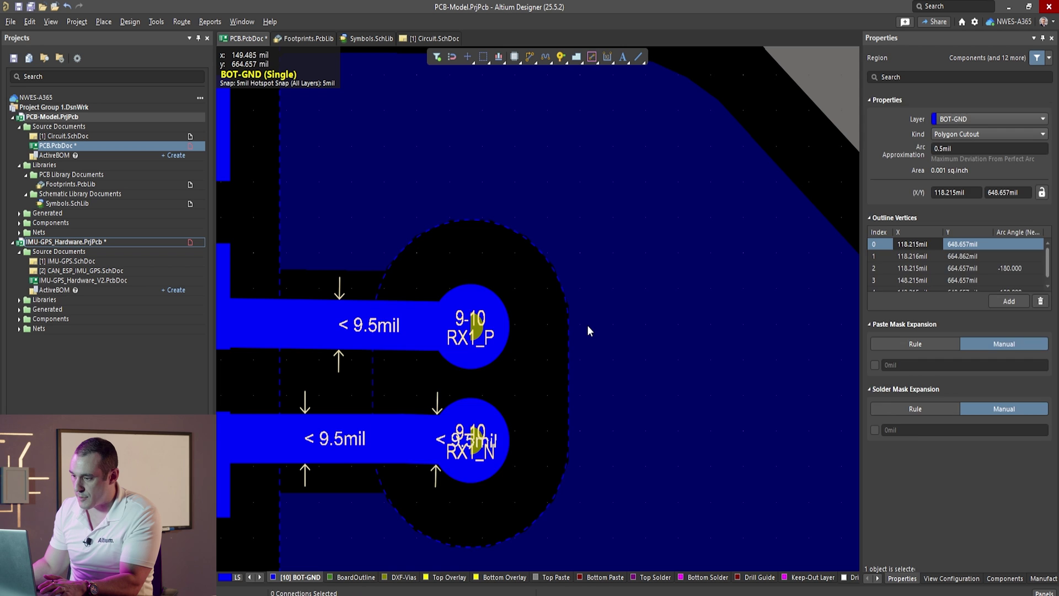
key("KP_Subtract")
key("KP_Subtract")
key("KP_Subtract")
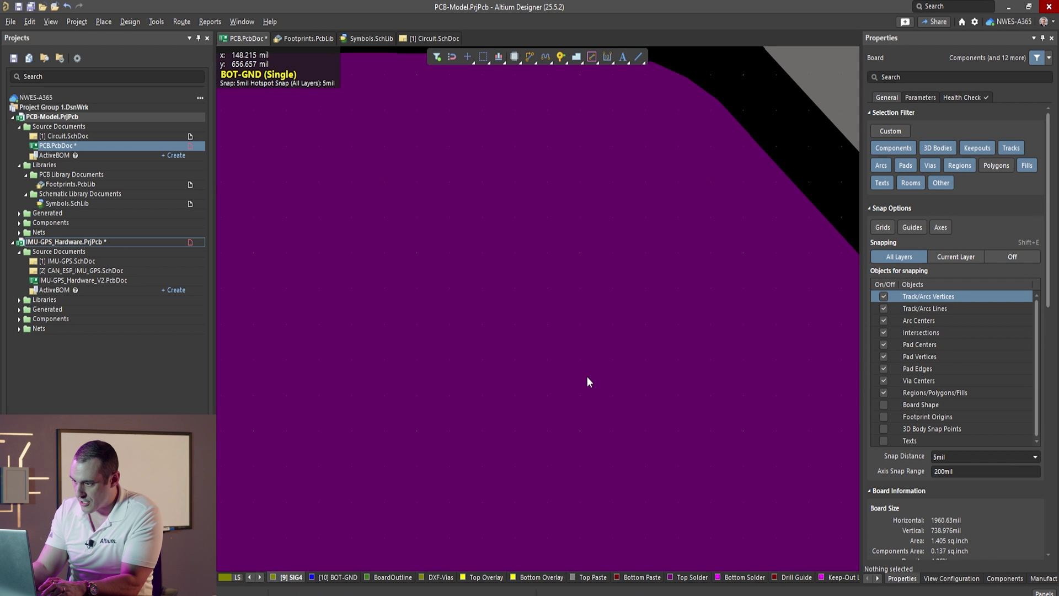
Cycle the single-layer view through GND3, SIG2, SIG4, BOT-GND and GND4, ending on BOT-GND
key("KP_Subtract")
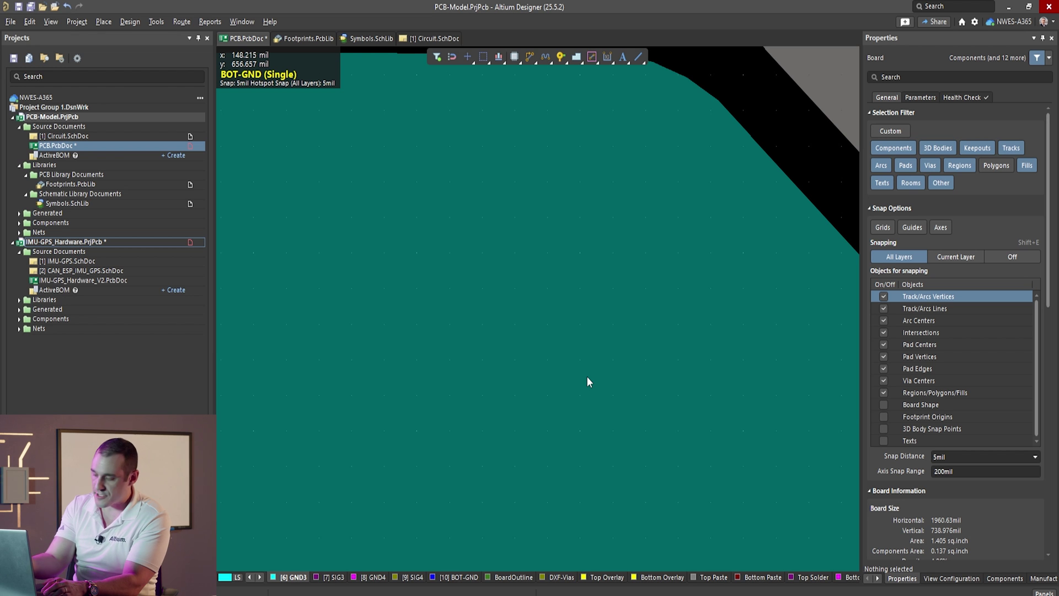
key("minus")
key("minus")
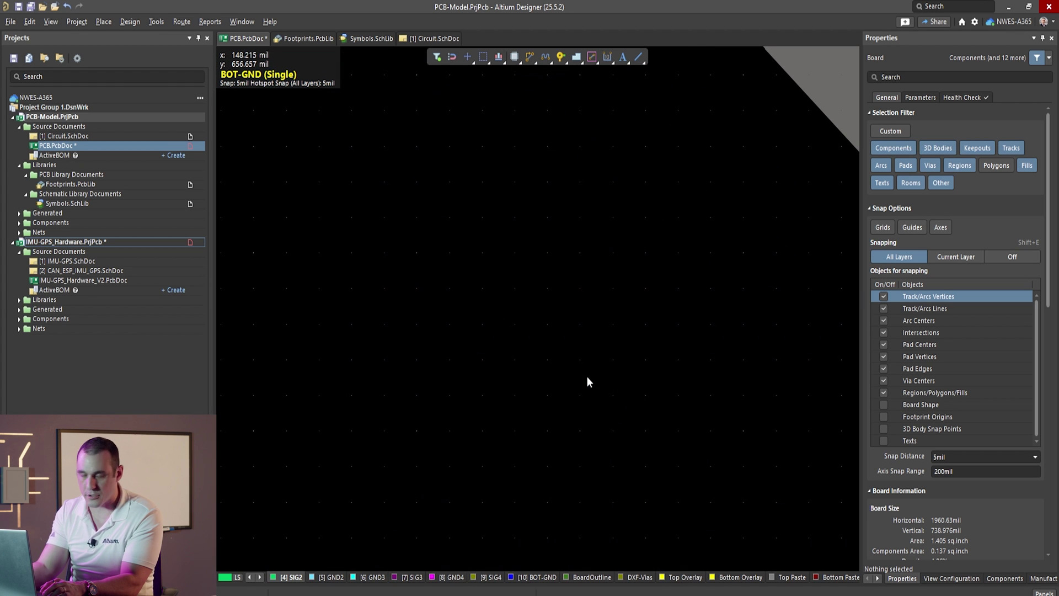
key("plus")
key("plus")
key("plus")
key("plus")
key("plus")
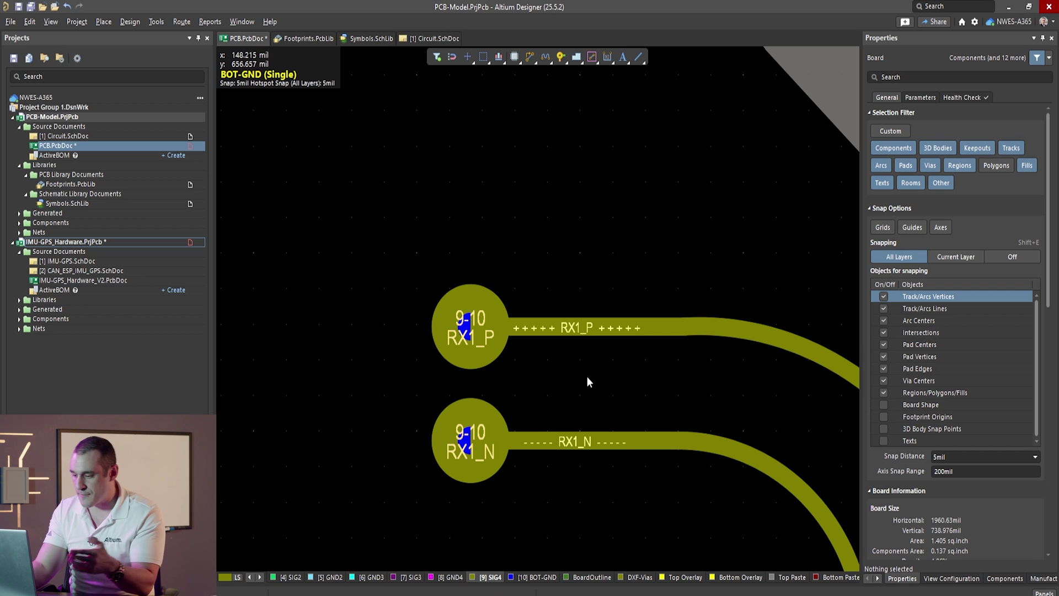
key("plus")
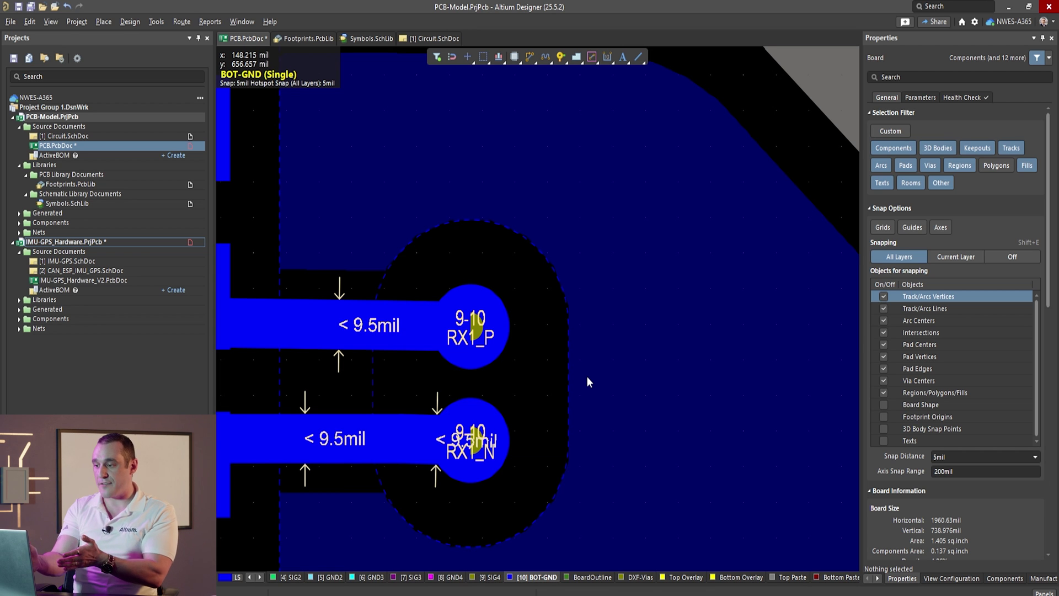
key("minus")
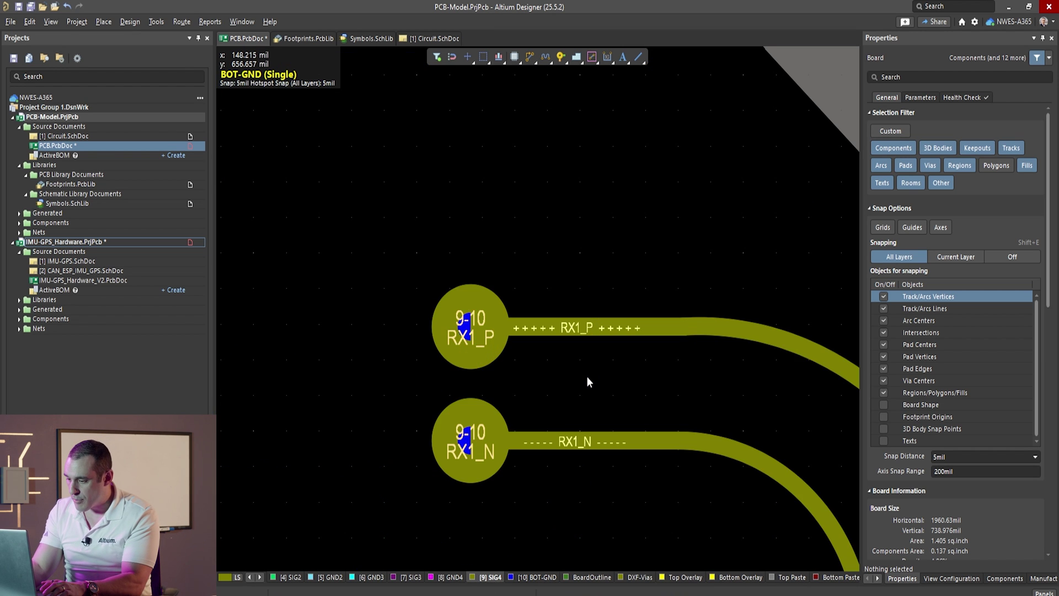
key("minus")
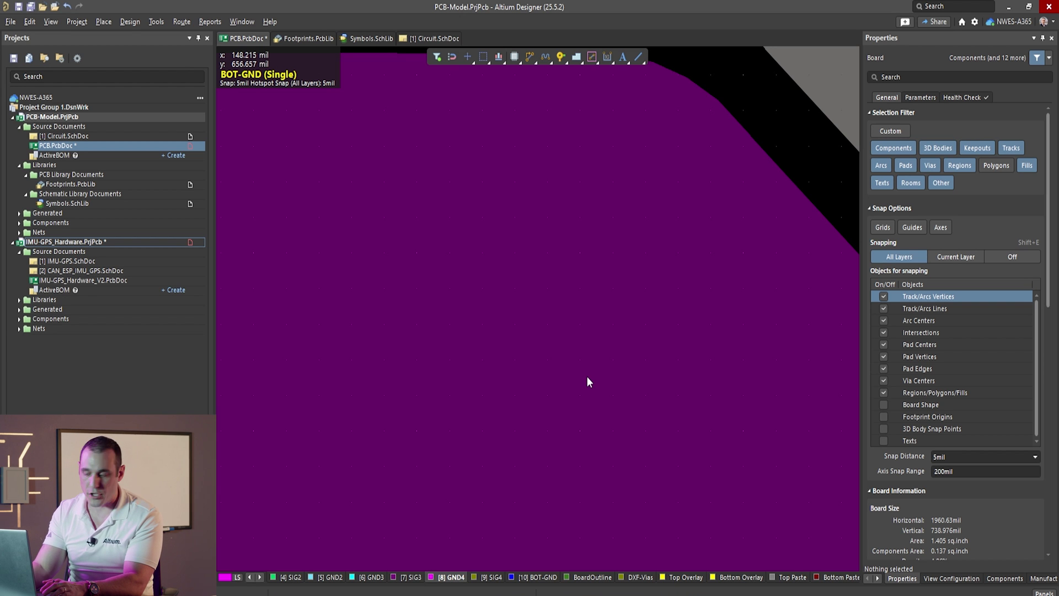
key("plus")
key("plus")
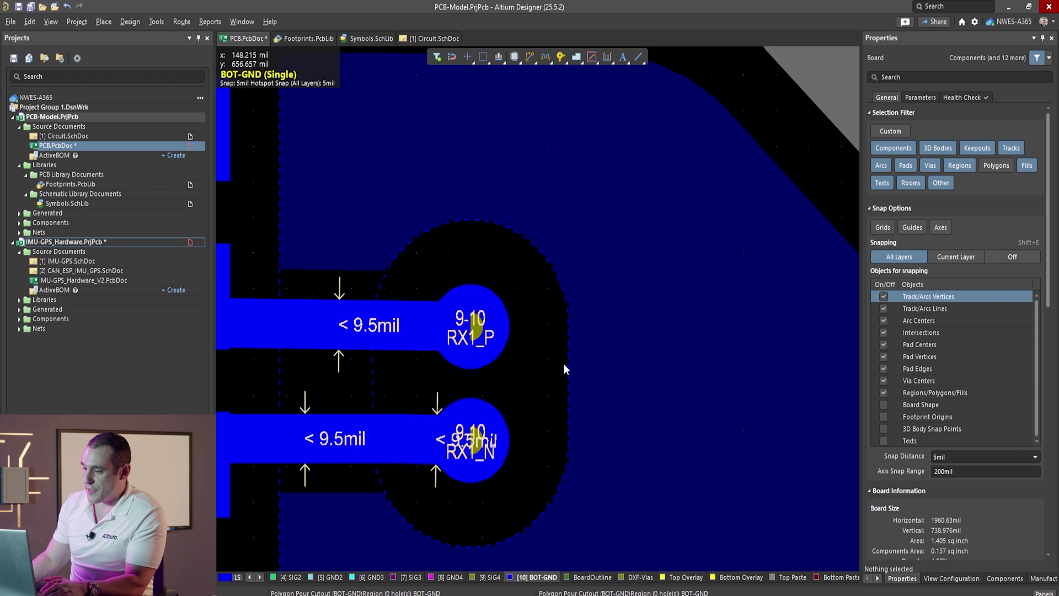
Move the RX1 cutout region onto GND4 and display the GND4 plane to confirm the opening
left_click(507, 373)
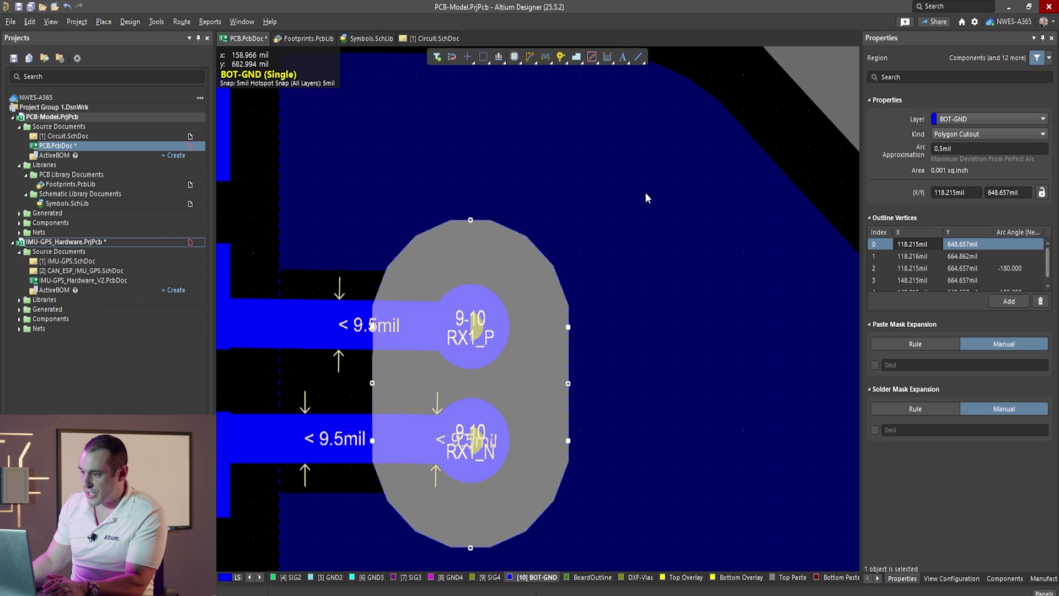
left_click(1012, 121)
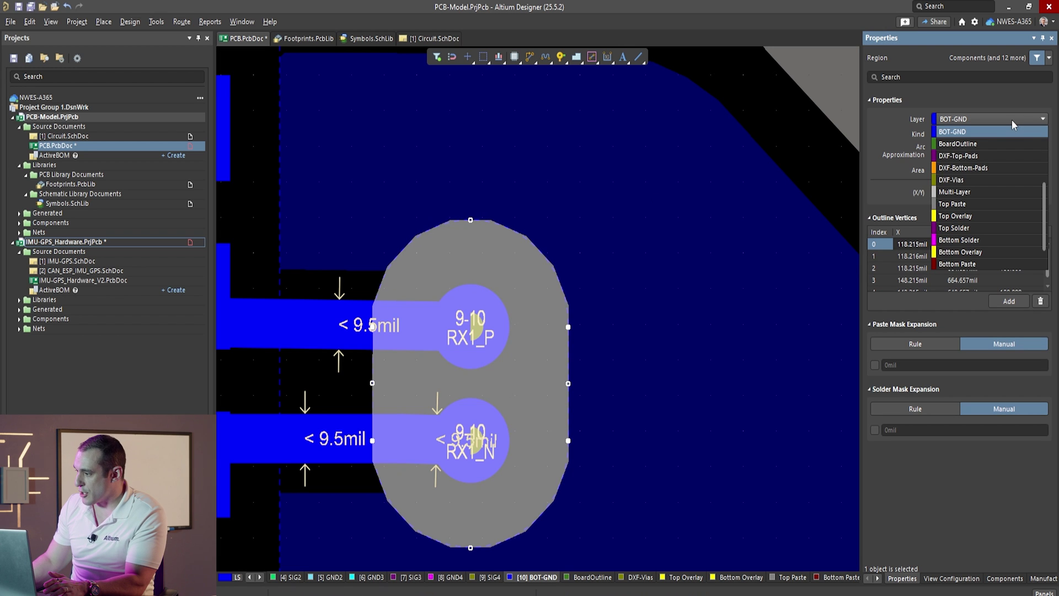
scroll(987, 165, "up", 2)
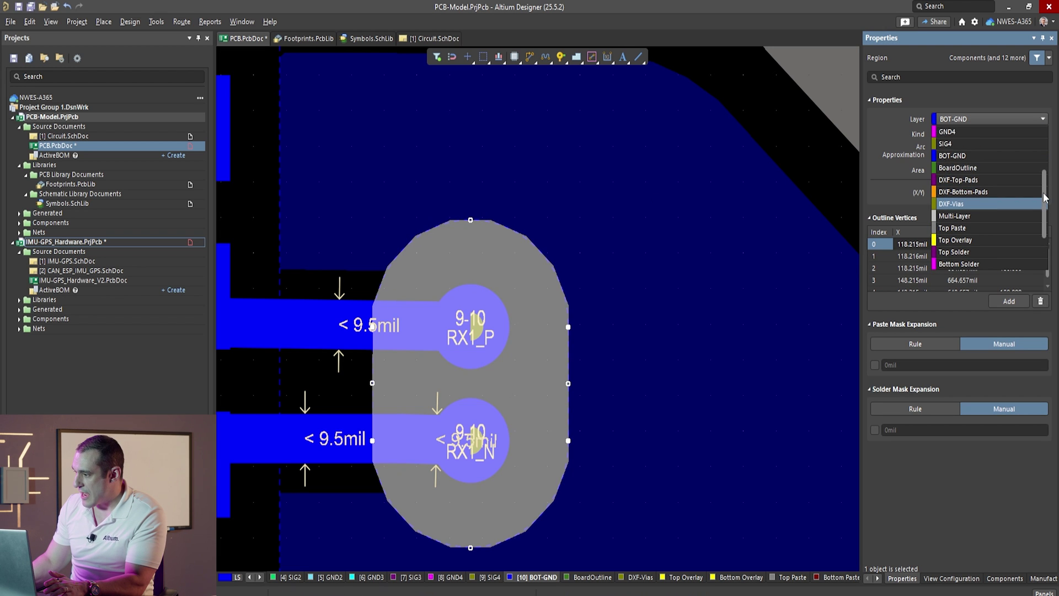
left_click(962, 131)
left_click(668, 272)
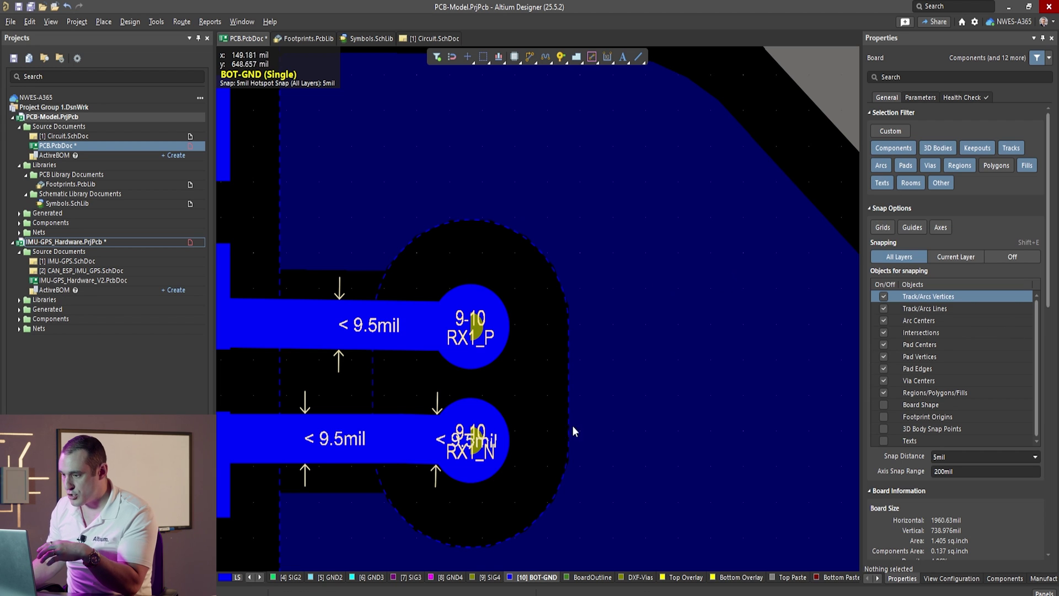
left_click(453, 581)
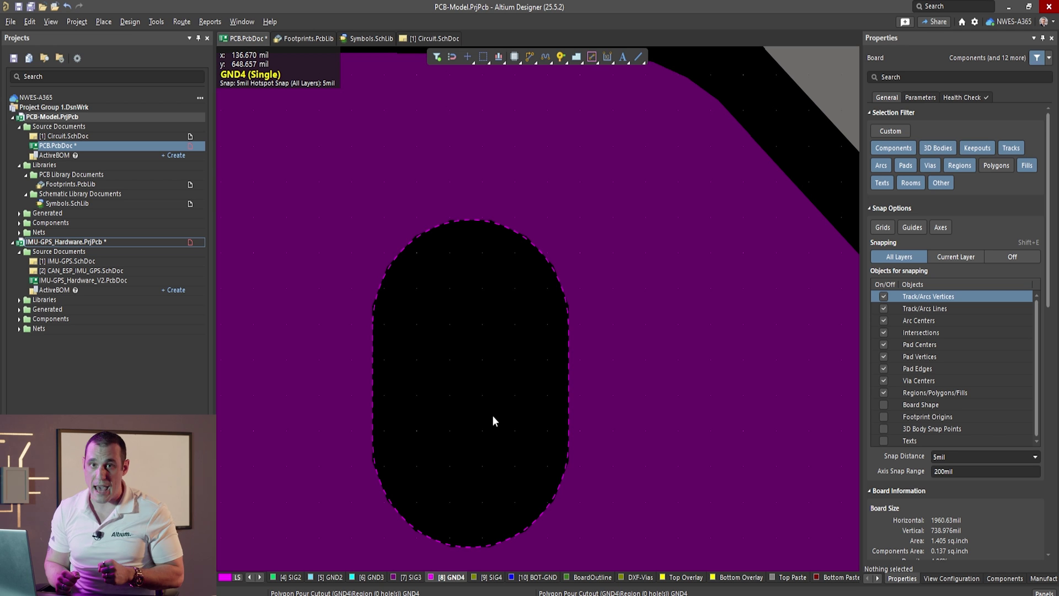
Step down through SIG3, GND3, GND2 and SIG1, then back up to BOT-GND
key("minus")
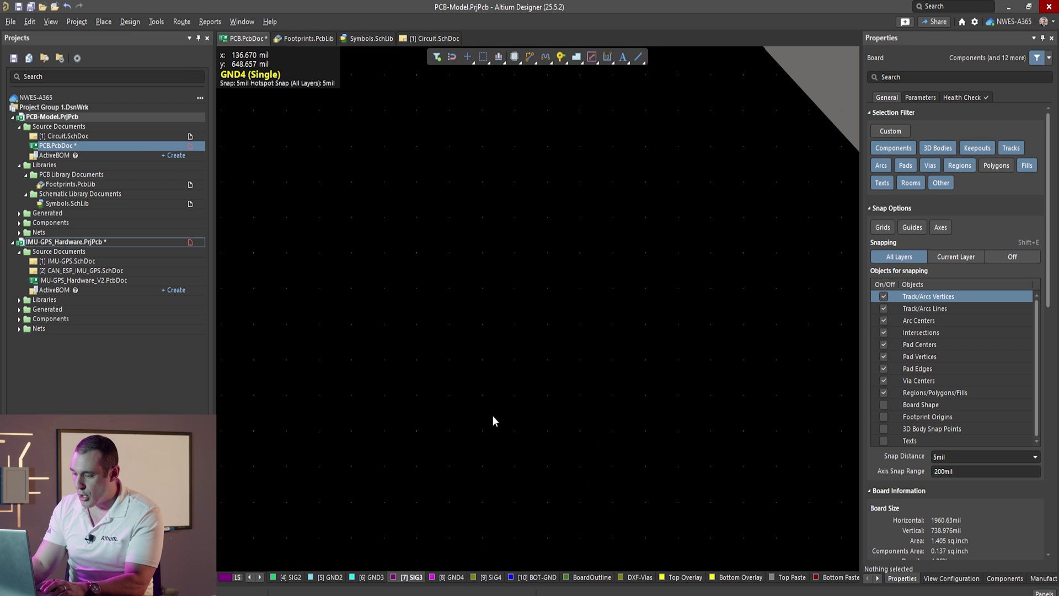
key("minus")
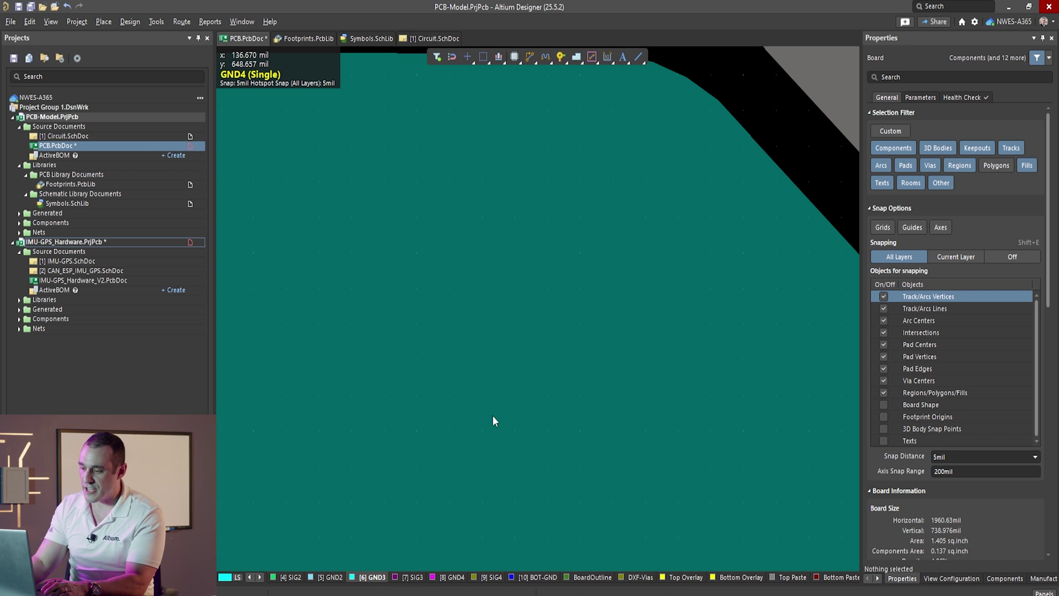
key("minus")
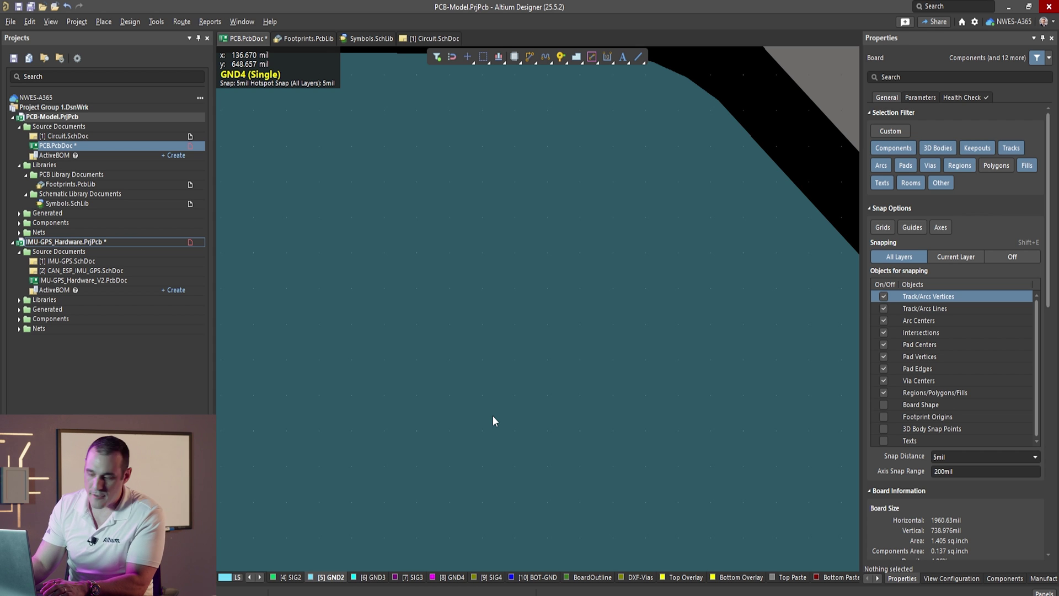
key("minus")
key("minus")
key("minus")
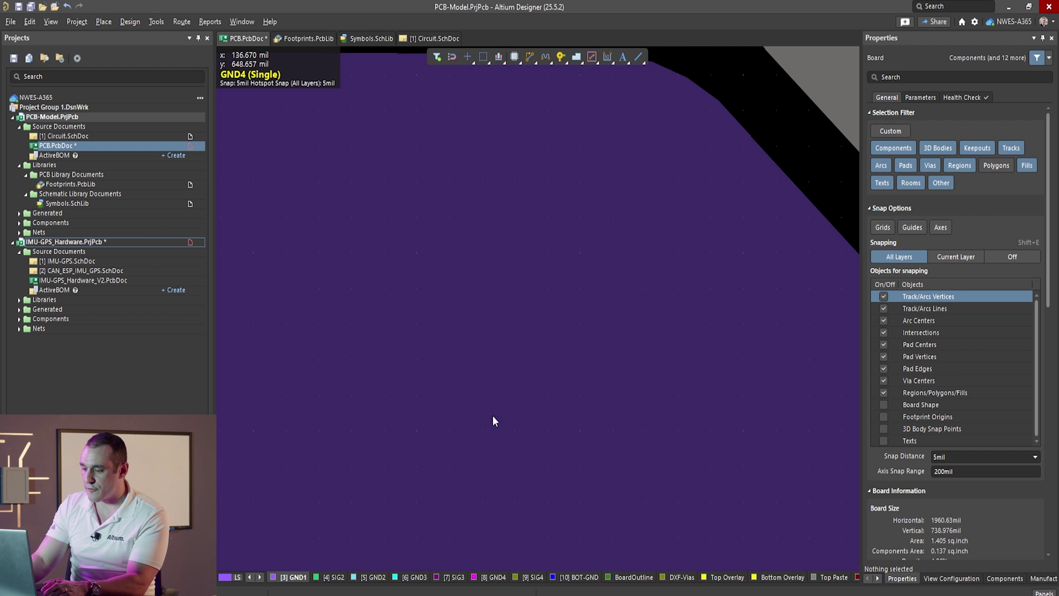
key("plus")
key("plus")
key("plus")
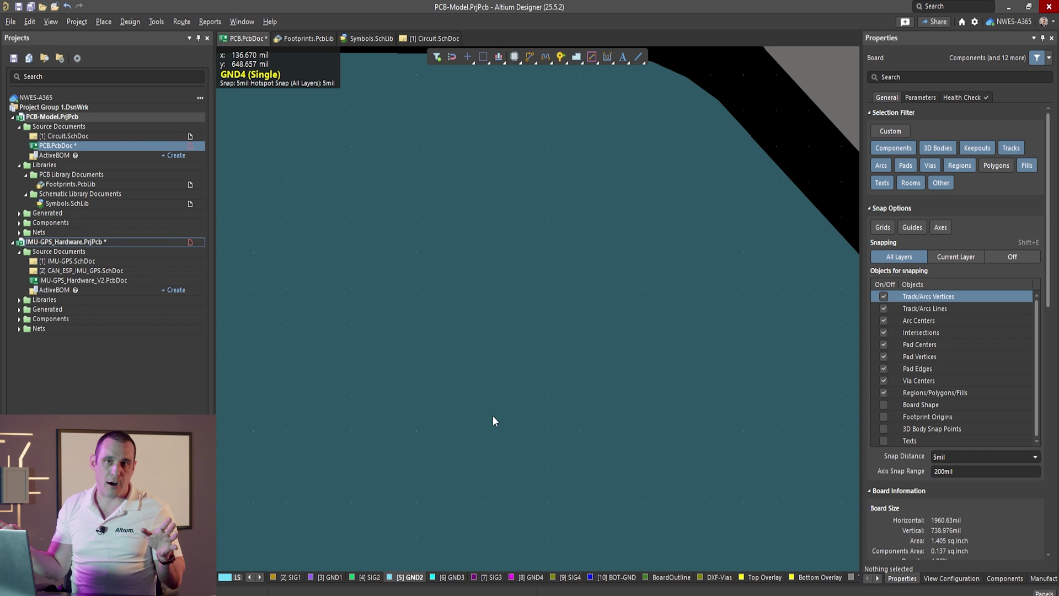
key("plus")
key("plus")
key("plus")
key("plus")
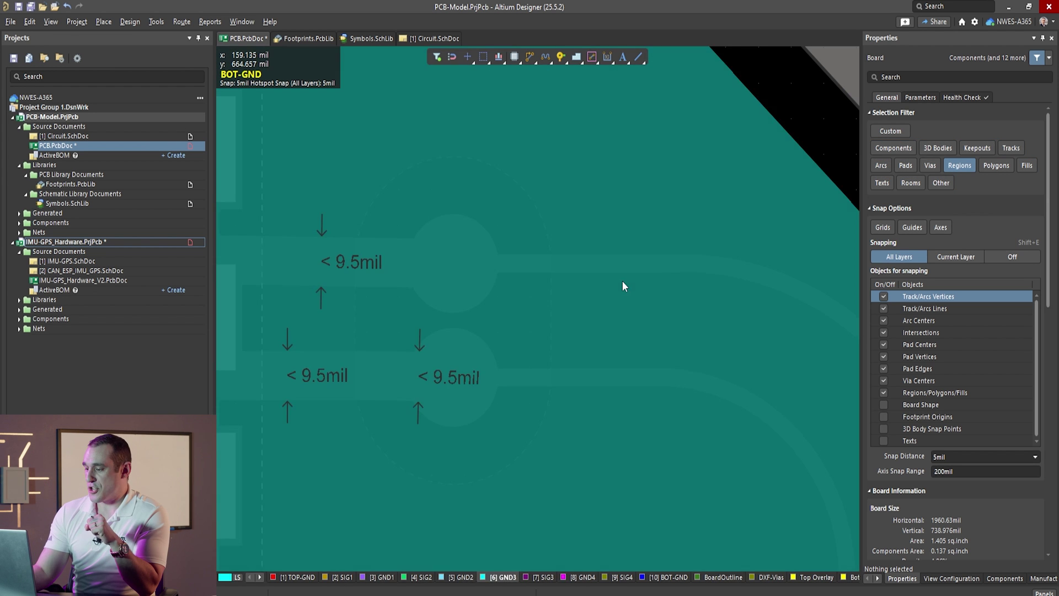
key("plus")
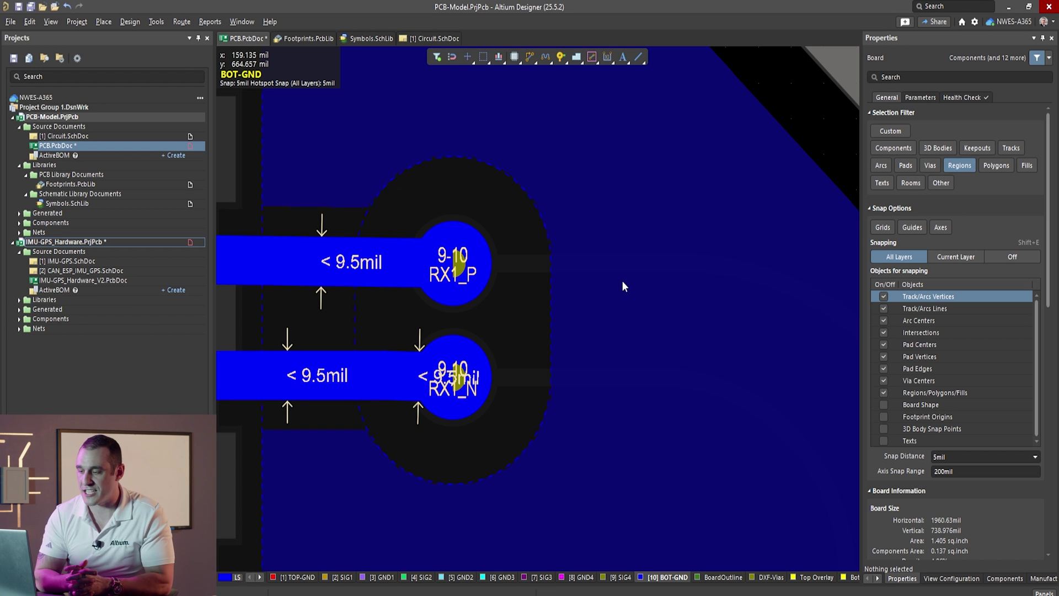
In all-layers view, place both stacked RX1 cutouts centred on the RX3 vias and check GND4
key("shift+s")
key("shift+s")
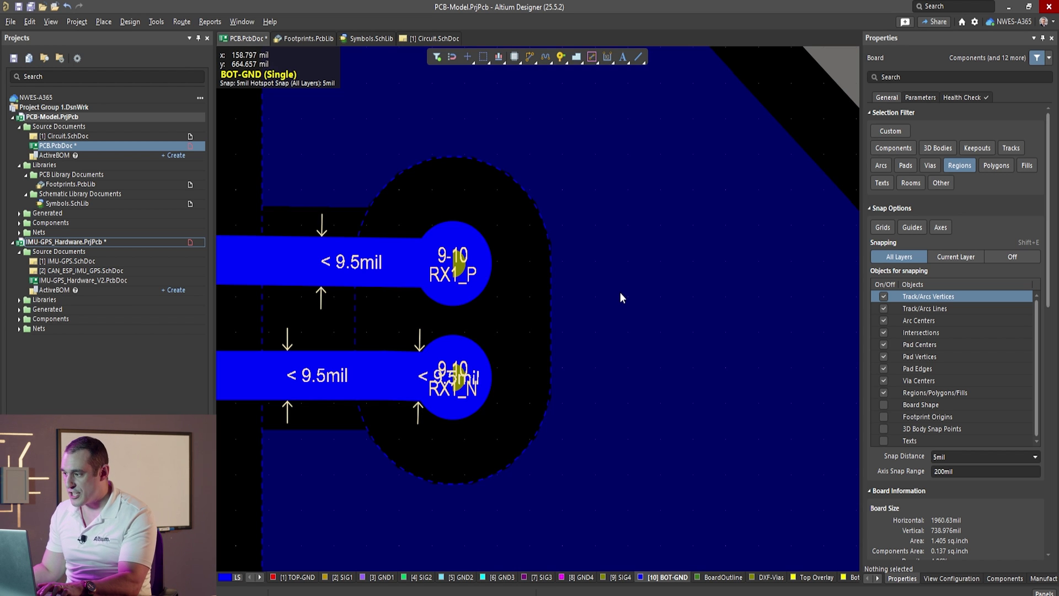
key("shift+s")
left_click_drag(667, 287, 503, 398)
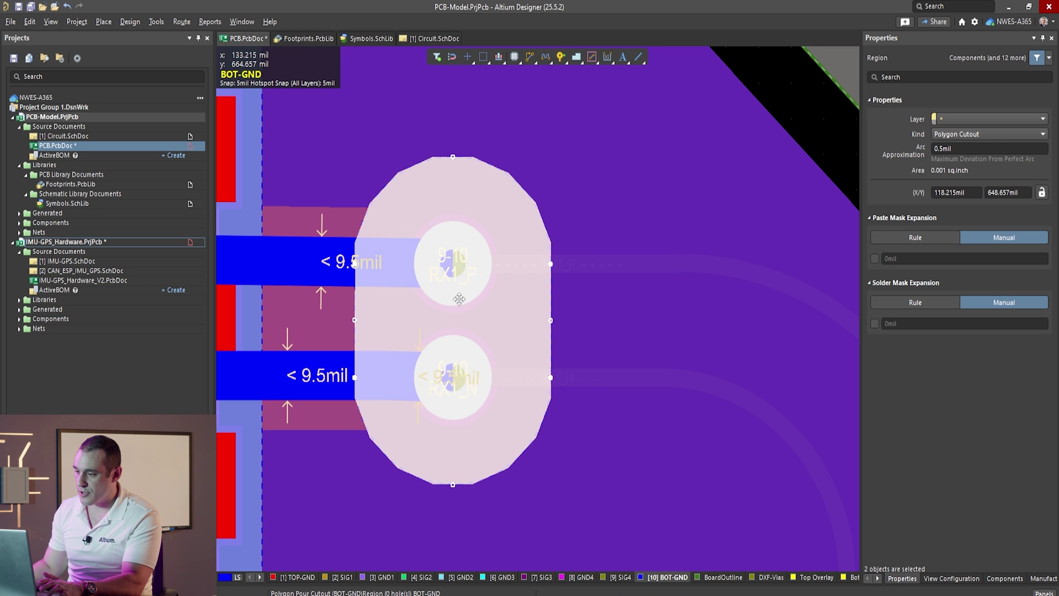
scroll(480, 542, "down", 5)
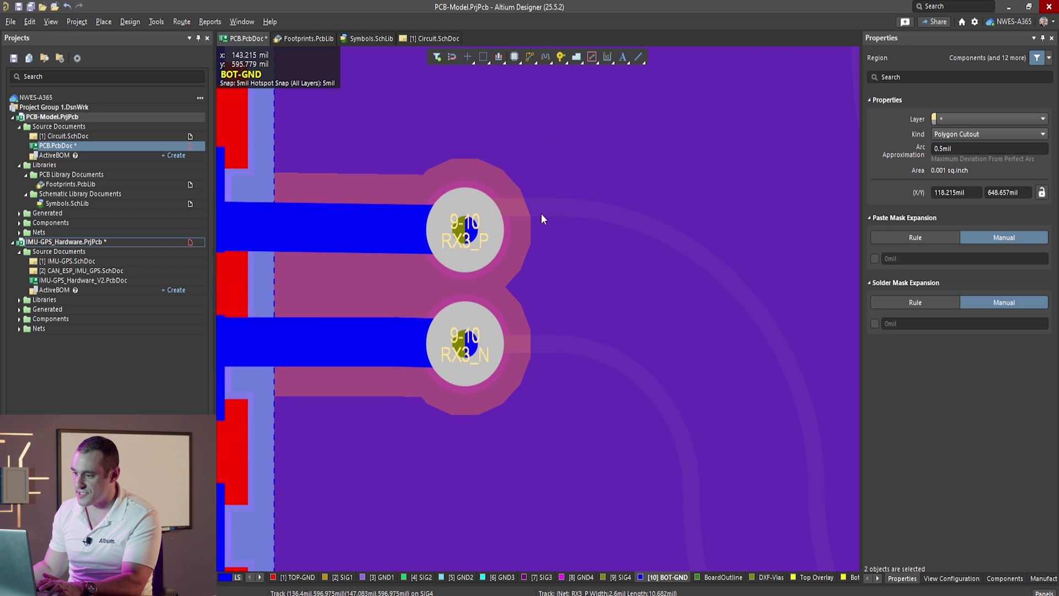
left_click_drag(481, 238, 460, 239)
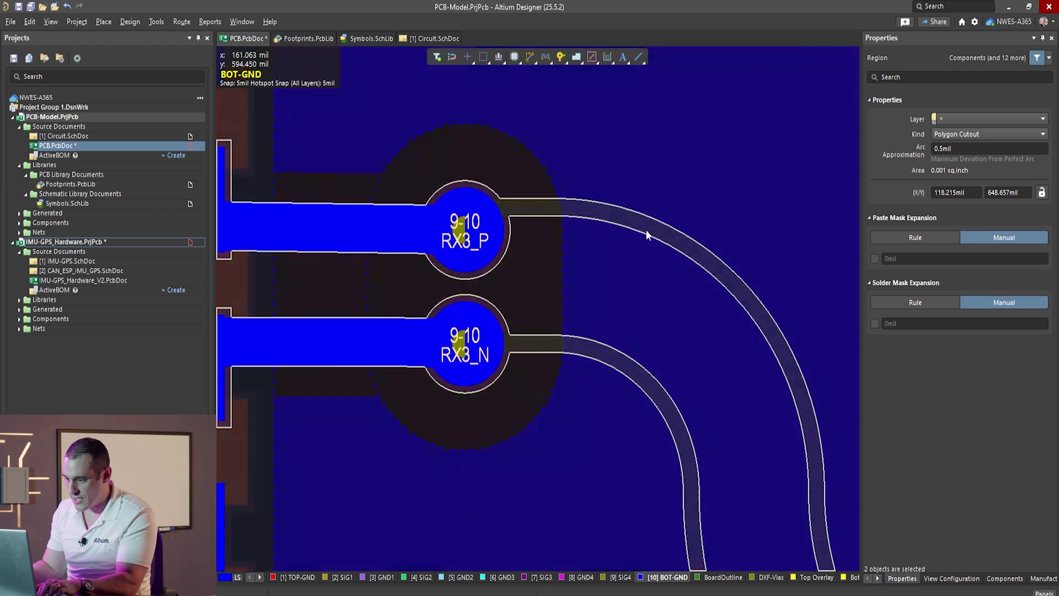
key("minus")
key("minus")
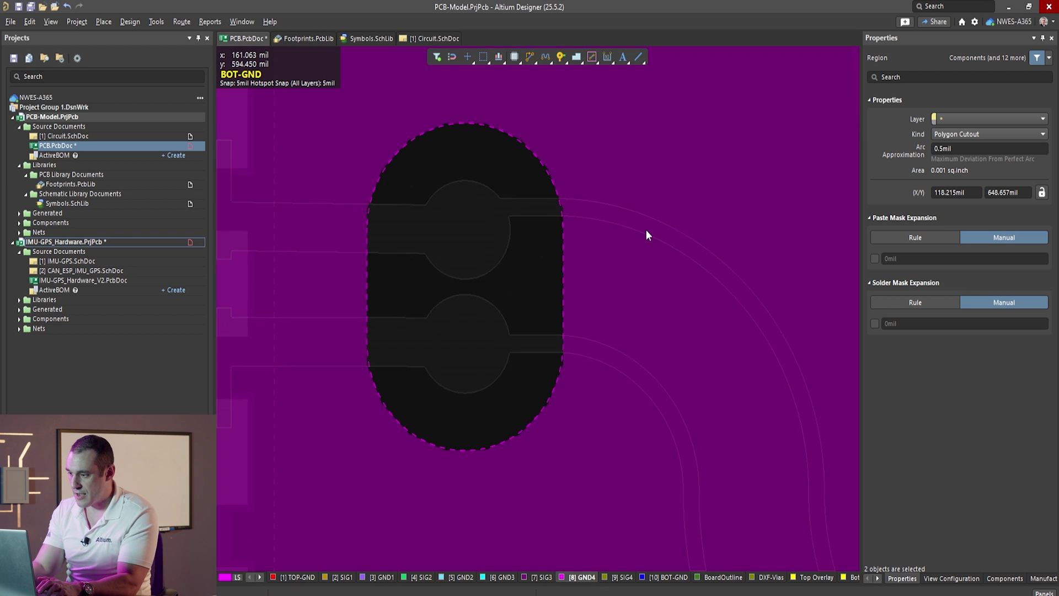